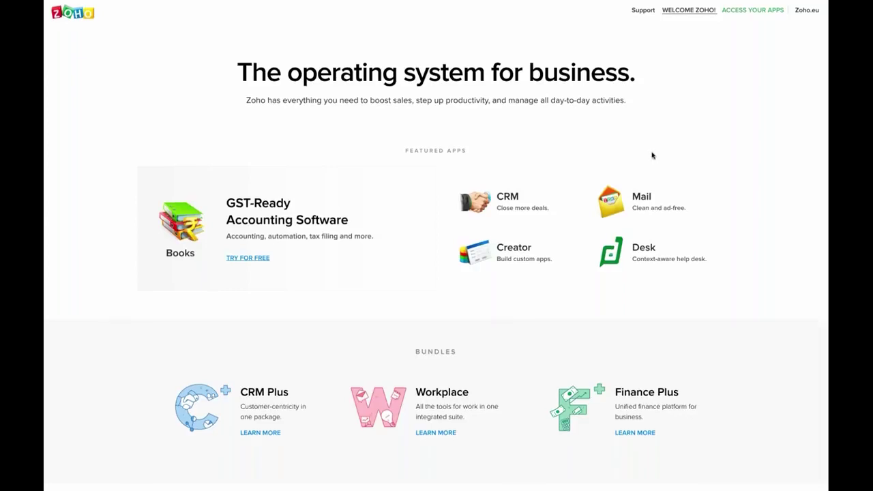
Look through the Zoho app catalogue, including the Finance group, and switch to the already open Zoho Books product page
scroll(653, 156, "down", 7)
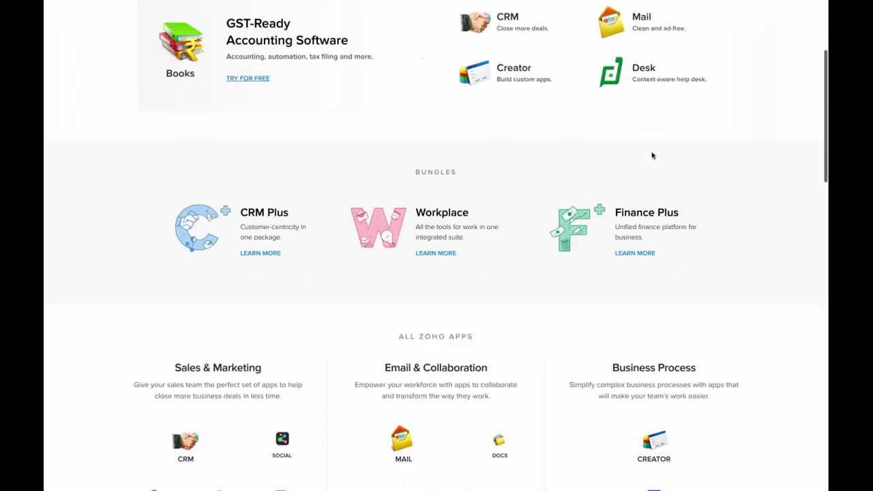
scroll(652, 155, "down", 5)
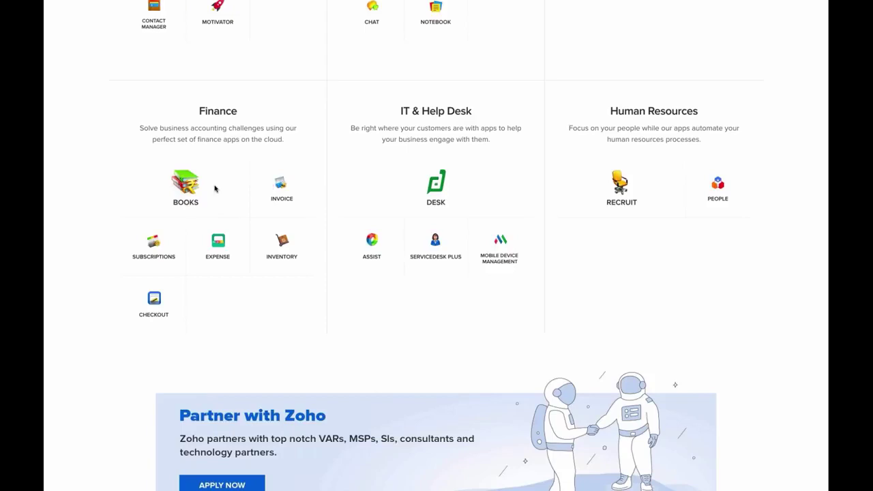
scroll(214, 188, "up", 1)
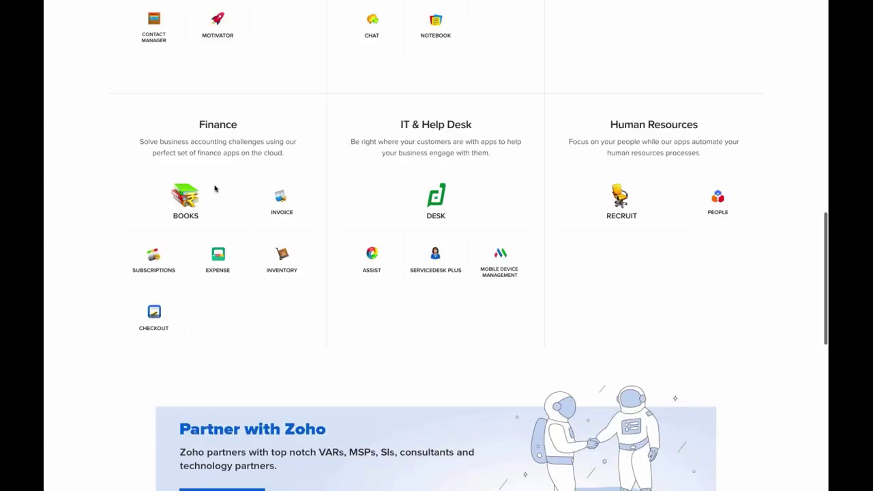
scroll(215, 188, "up", 15)
mouse_move(246, 2)
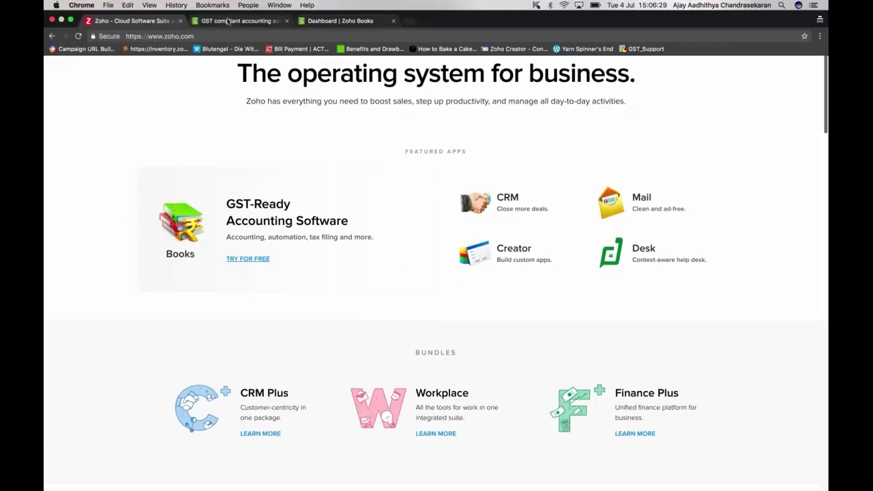
left_click(229, 21)
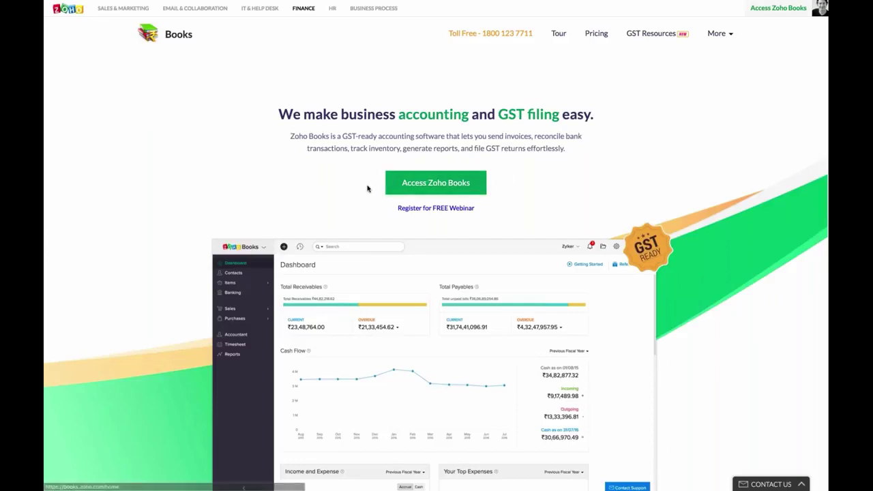
Open the 14-day free trial sign-up form and examine its company name, email, password and business location fields
mouse_move(276, 4)
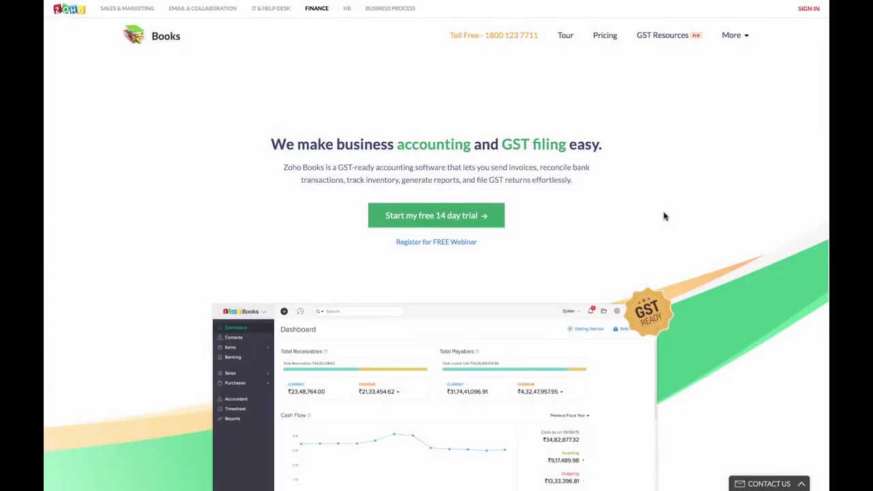
left_click(480, 216)
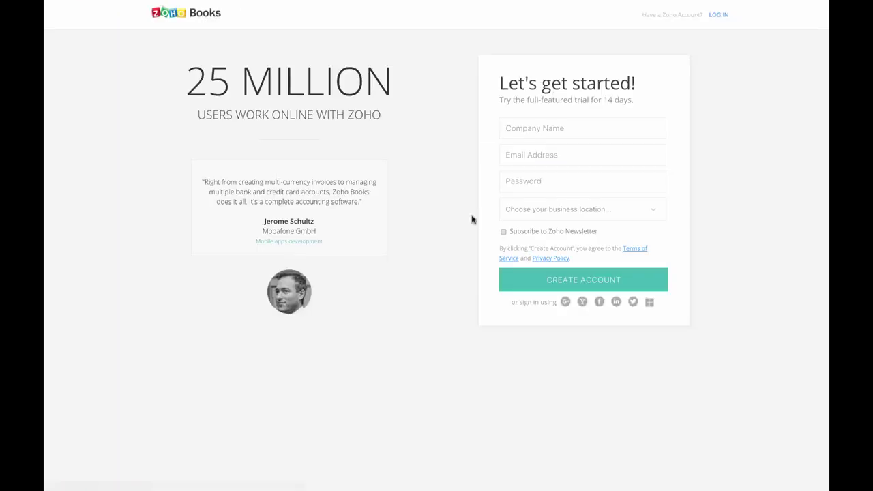
left_click(558, 136)
left_click(557, 155)
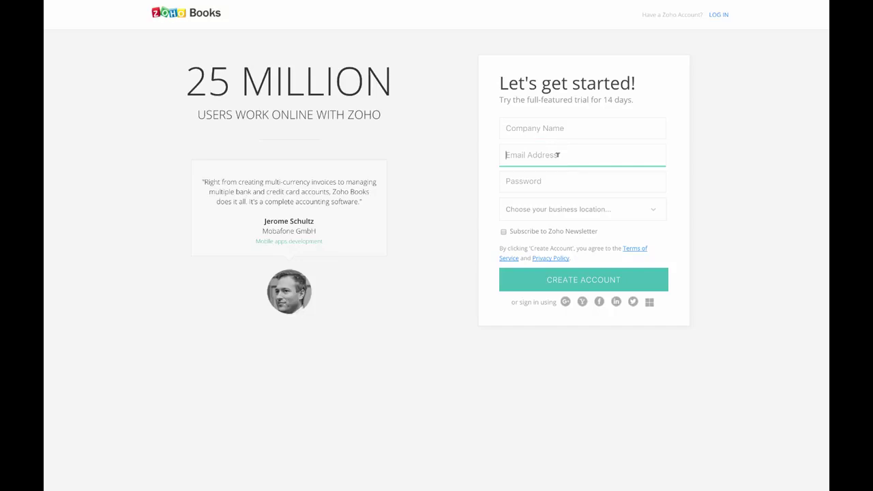
left_click(556, 172)
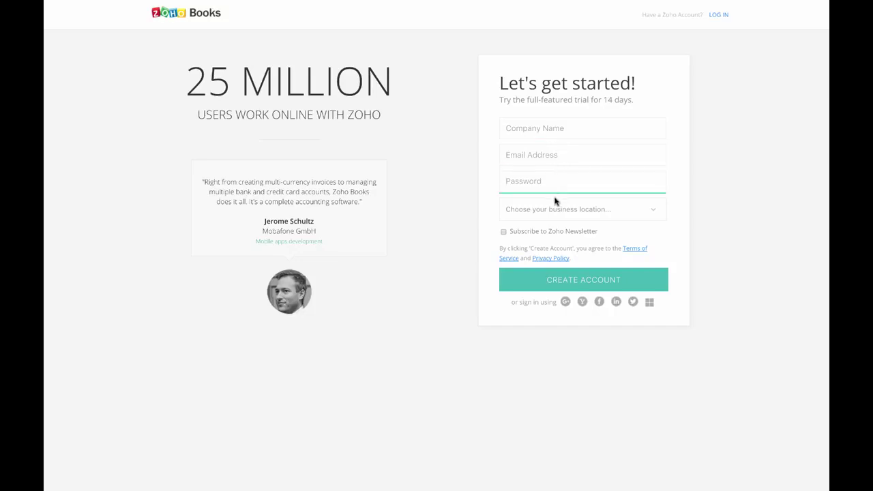
left_click(556, 204)
left_click(446, 231)
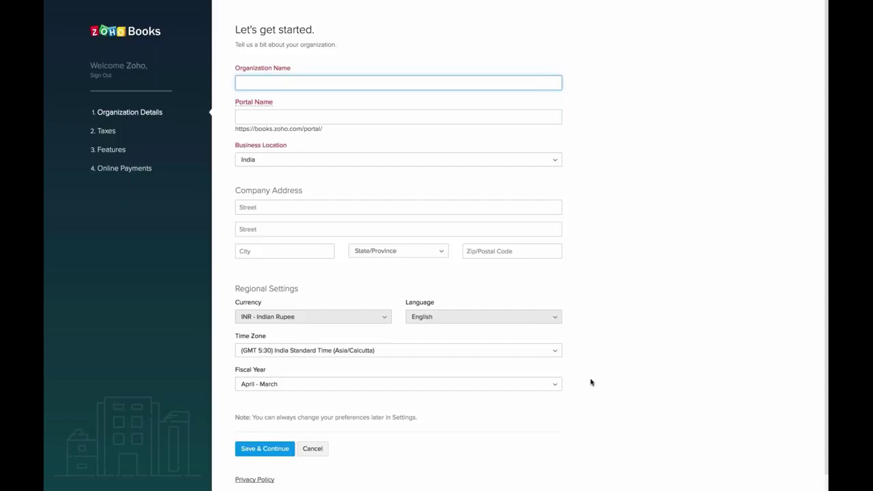
Leave the new organization setup form and return through the organization list to the Zoho GST India dashboard
left_click(105, 134)
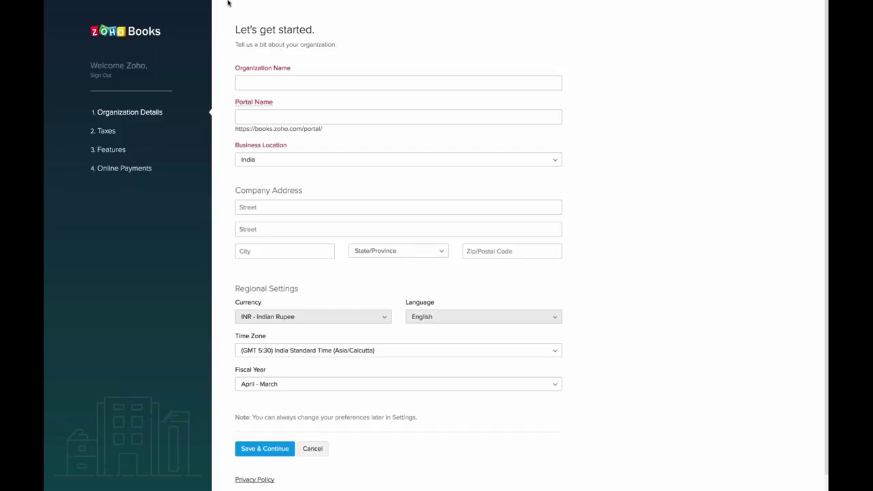
mouse_move(228, 3)
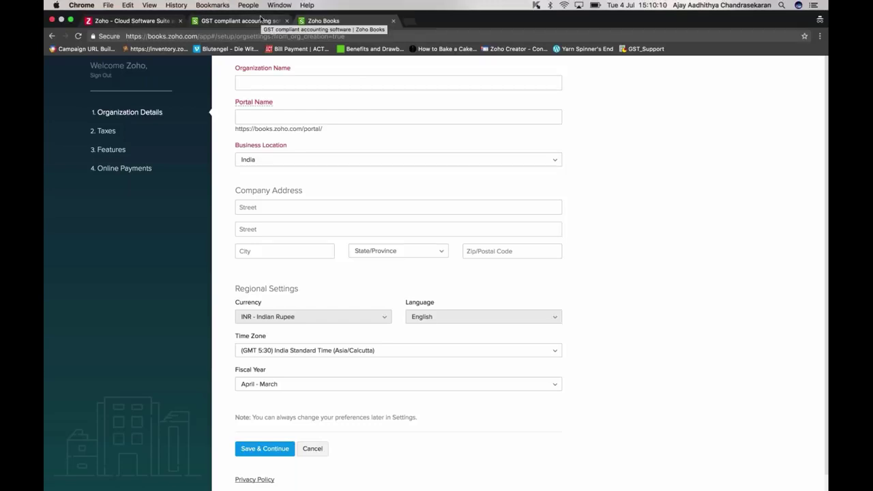
left_click(260, 19)
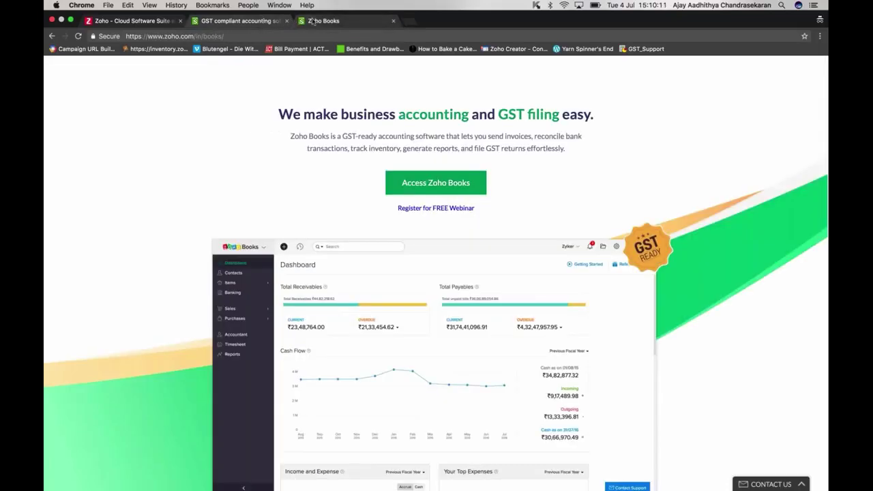
left_click(313, 21)
left_click(71, 19)
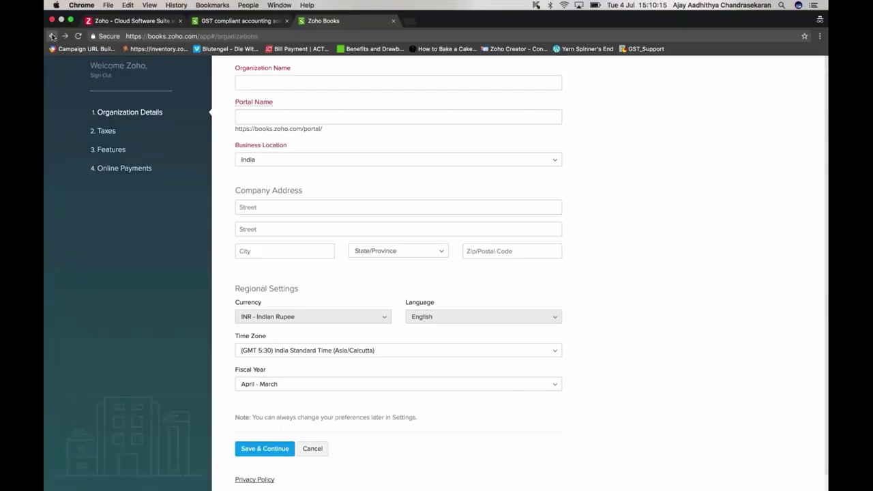
left_click(443, 36)
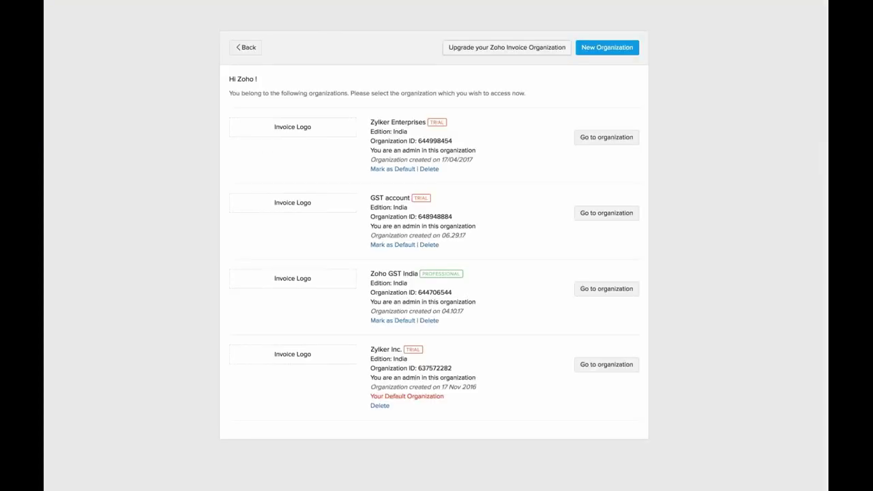
left_click(239, 48)
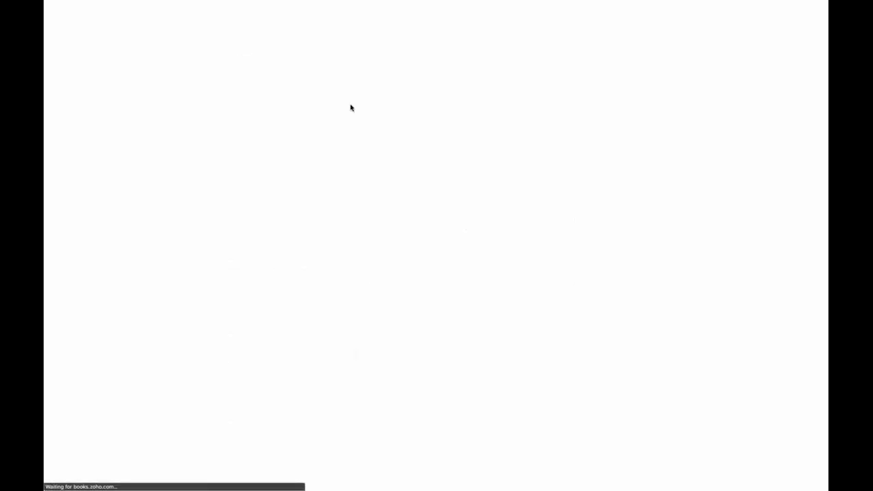
mouse_move(350, 2)
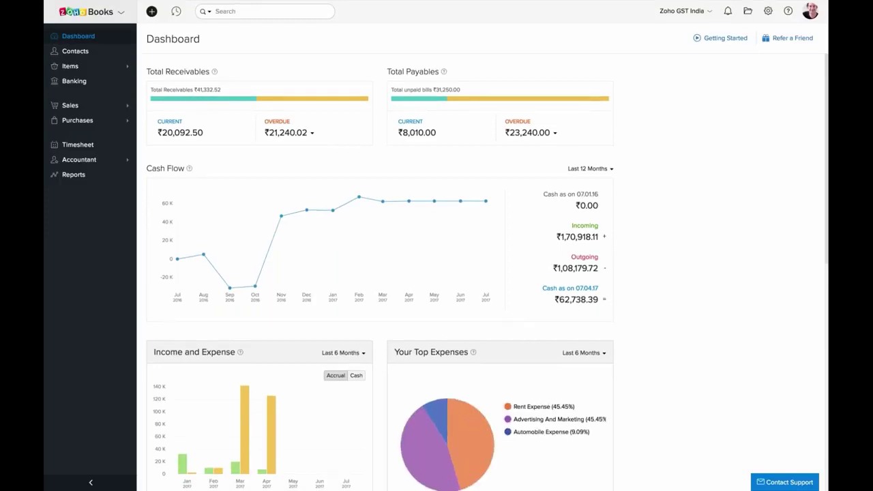
Review the dashboard's receivables, payables, cash flow and its period options, income and expenses, projects, and bank and credit card sections
scroll(477, 273, "down", 1)
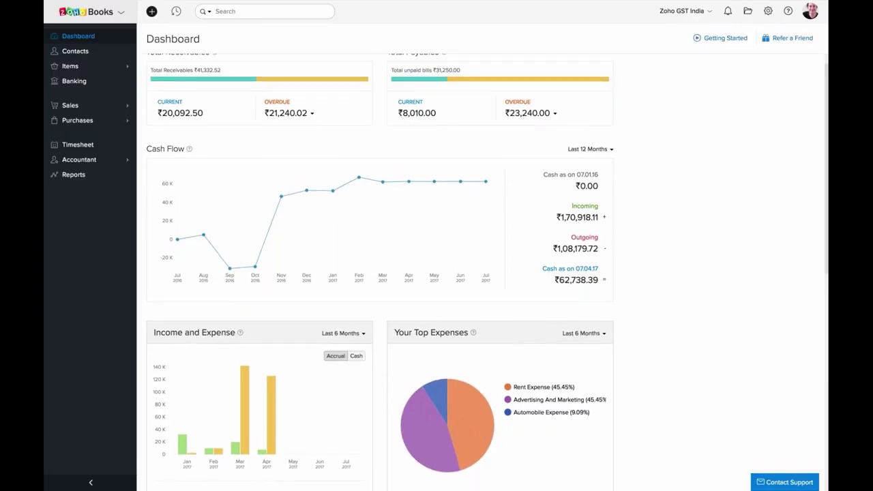
scroll(527, 96, "up", 1)
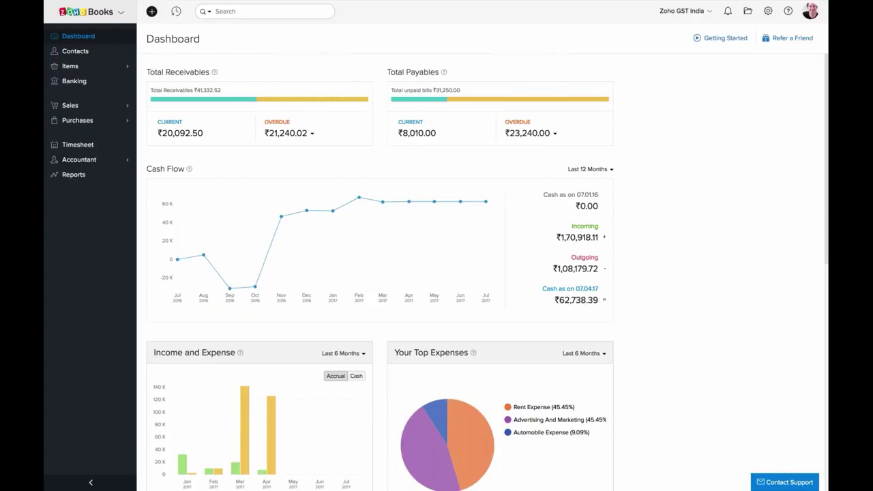
mouse_move(434, 201)
left_click(589, 169)
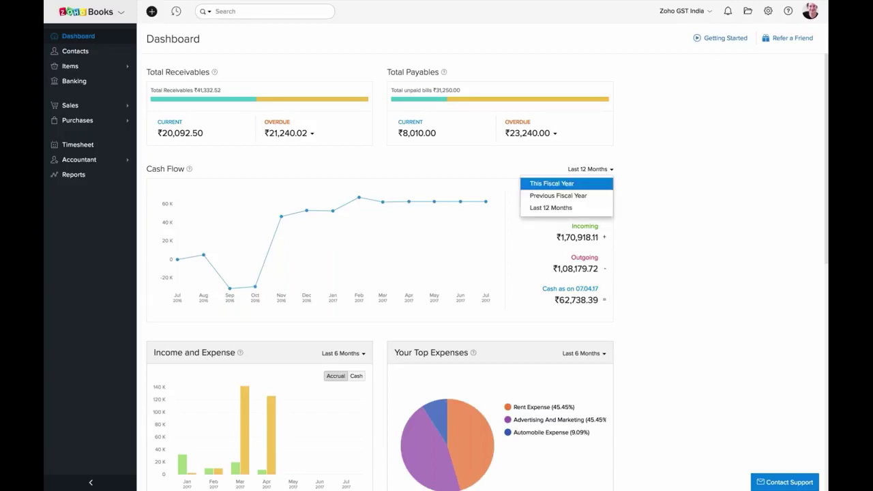
left_click(655, 204)
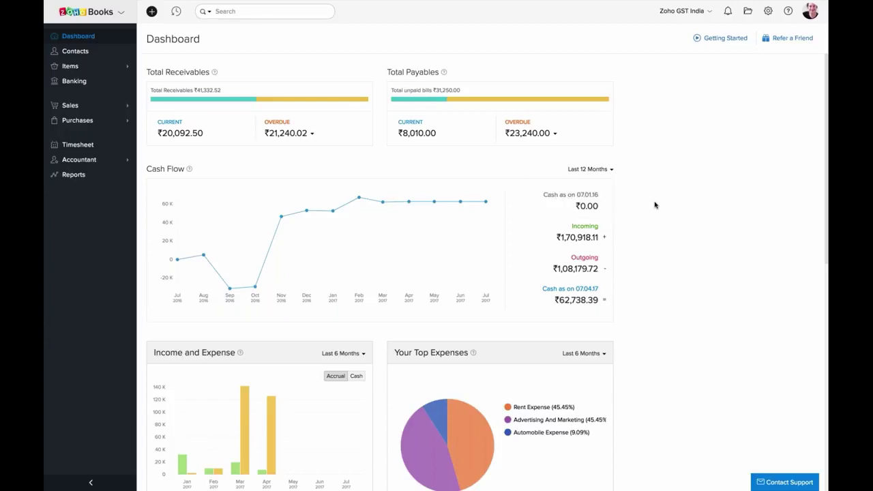
scroll(654, 205, "down", 1)
scroll(655, 205, "down", 3)
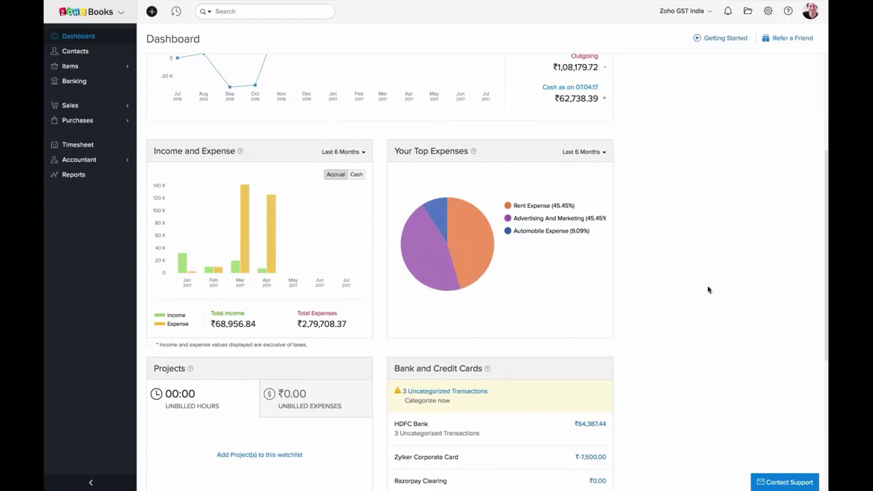
scroll(708, 290, "down", 5)
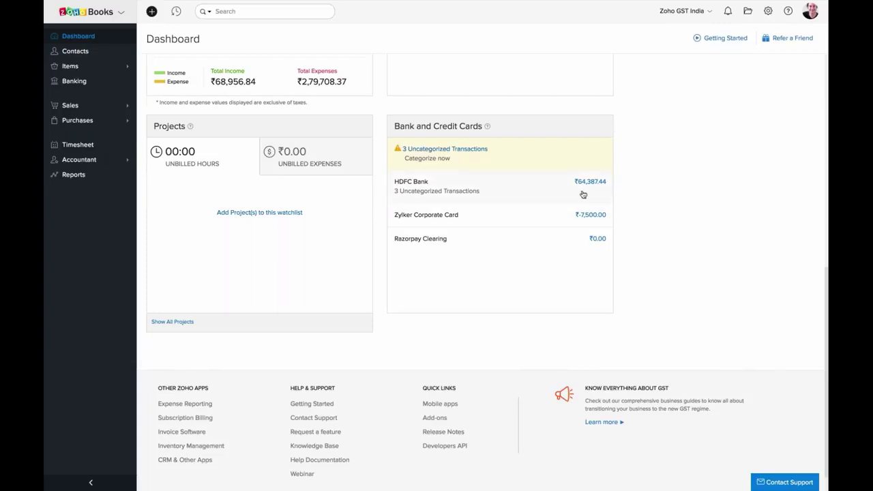
scroll(690, 120, "up", 10)
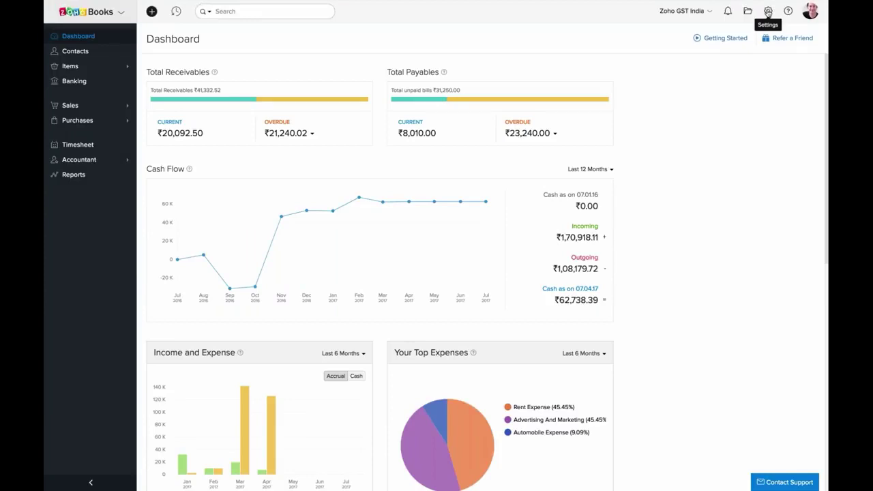
Review the organization profile settings from the logo to the tax ID fields, and open the opening balances settings
left_click(769, 11)
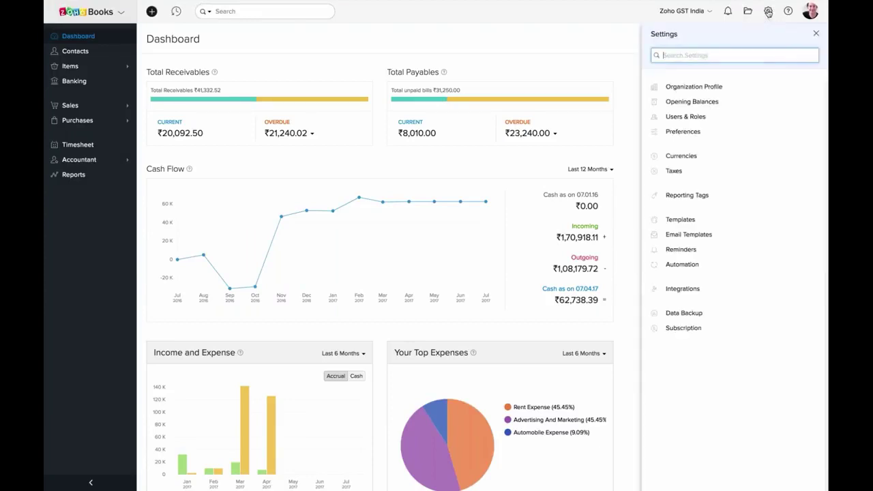
left_click(689, 94)
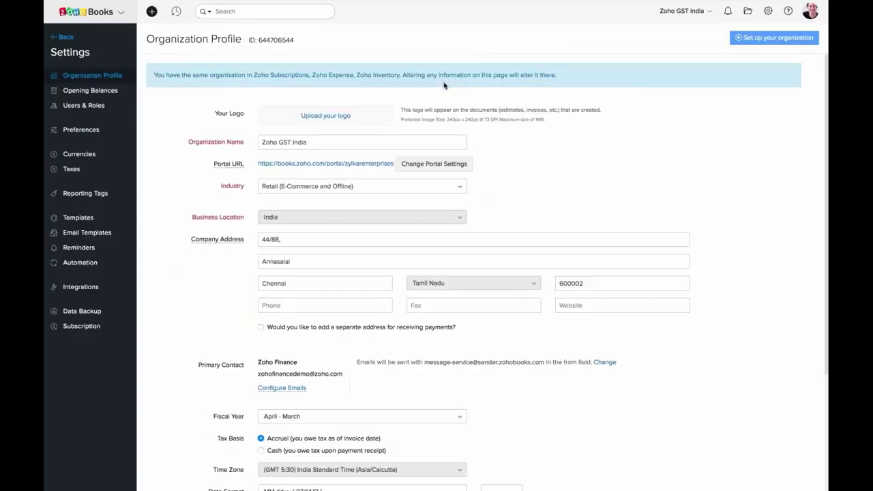
scroll(450, 266, "down", 1)
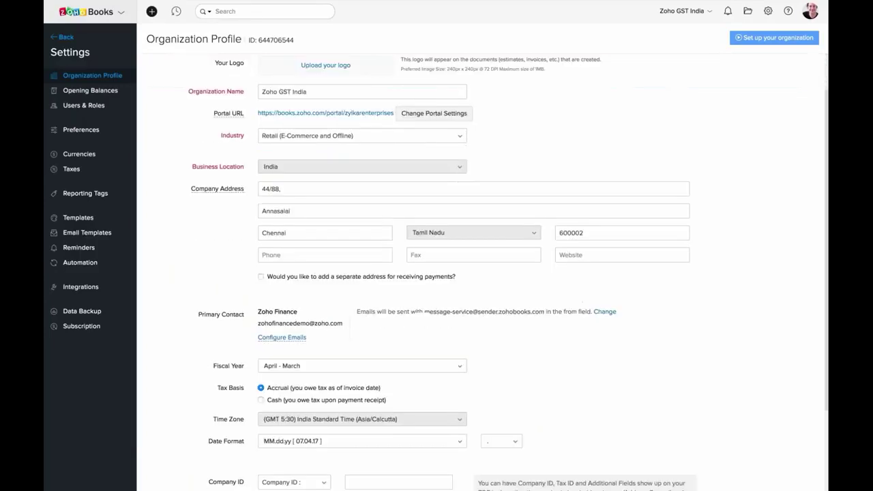
scroll(450, 266, "up", 1)
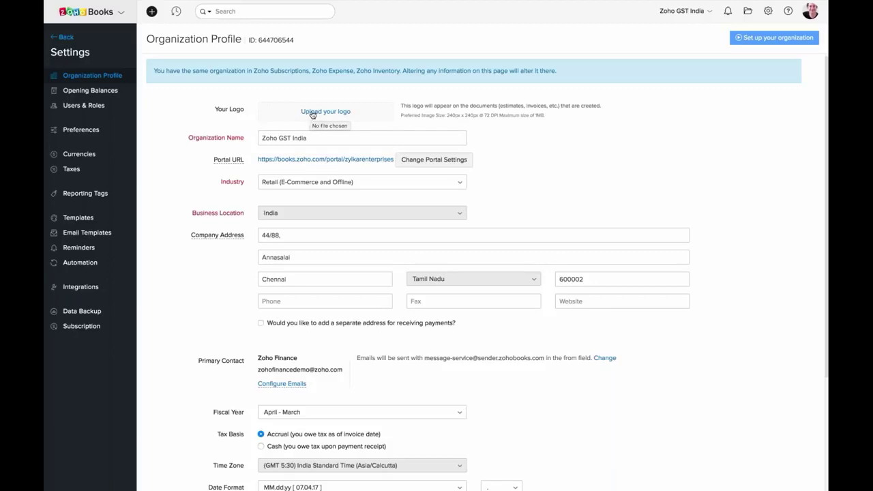
scroll(474, 193, "down", 1)
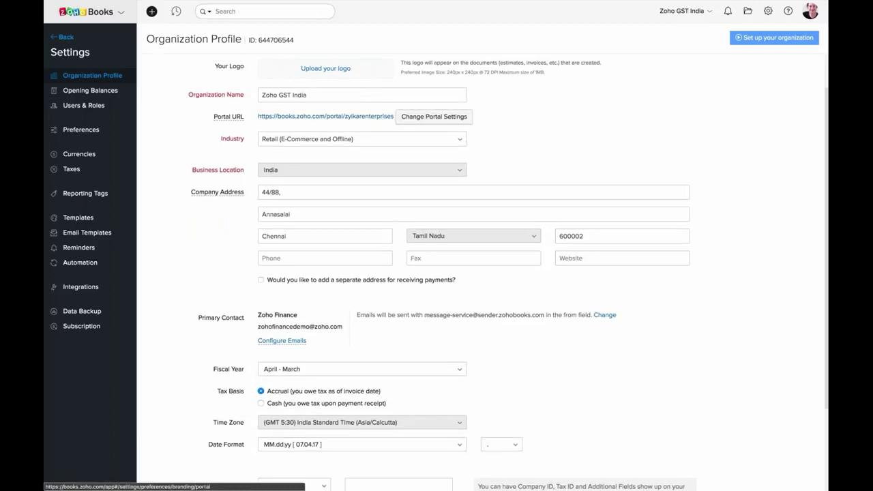
scroll(493, 169, "down", 3)
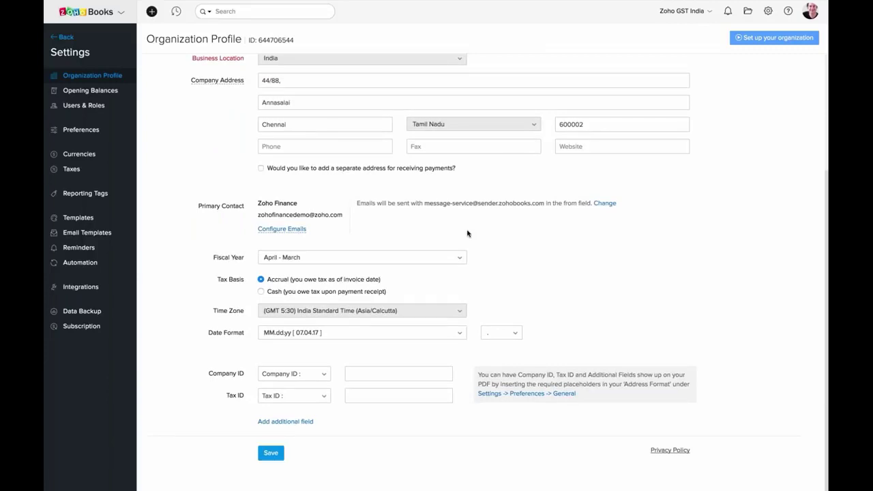
left_click(87, 91)
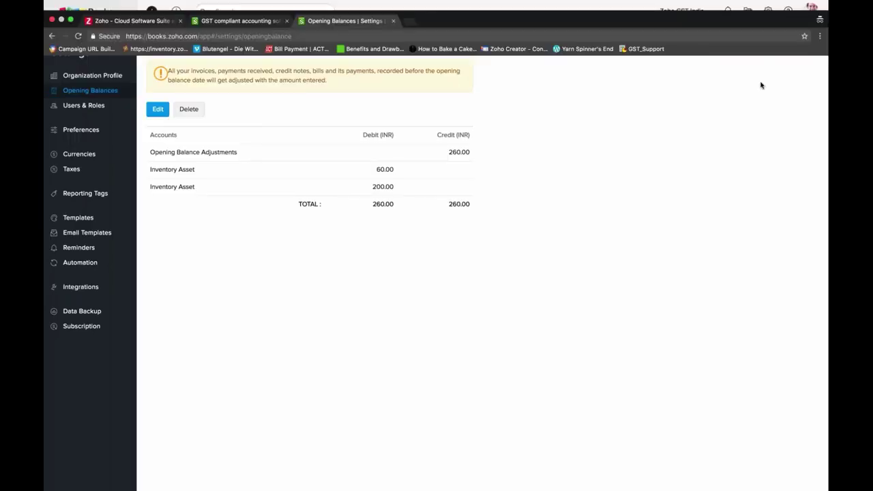
Open the users settings and examine the user invitation form and its available roles, then close it without sending an invitation
left_click(767, 11)
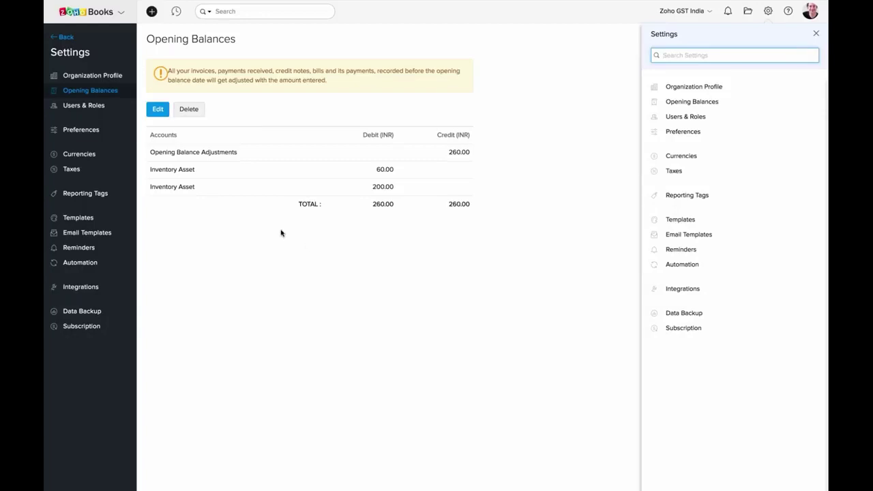
left_click(102, 111)
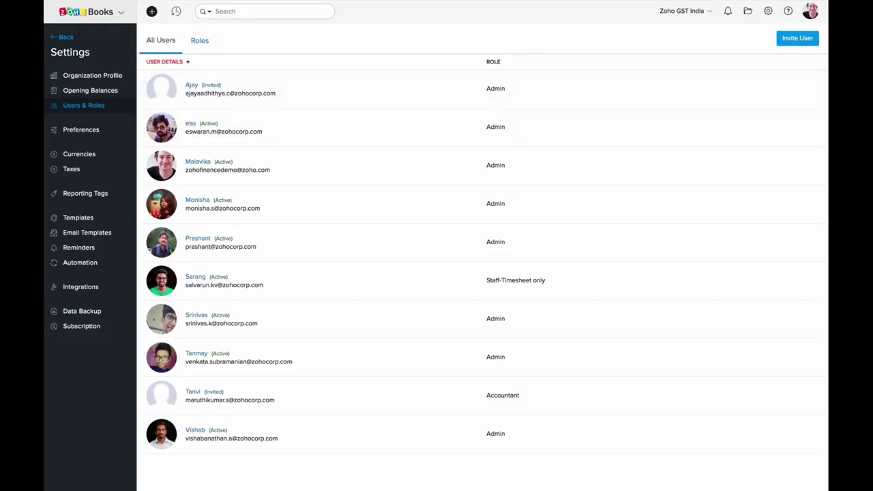
left_click(798, 38)
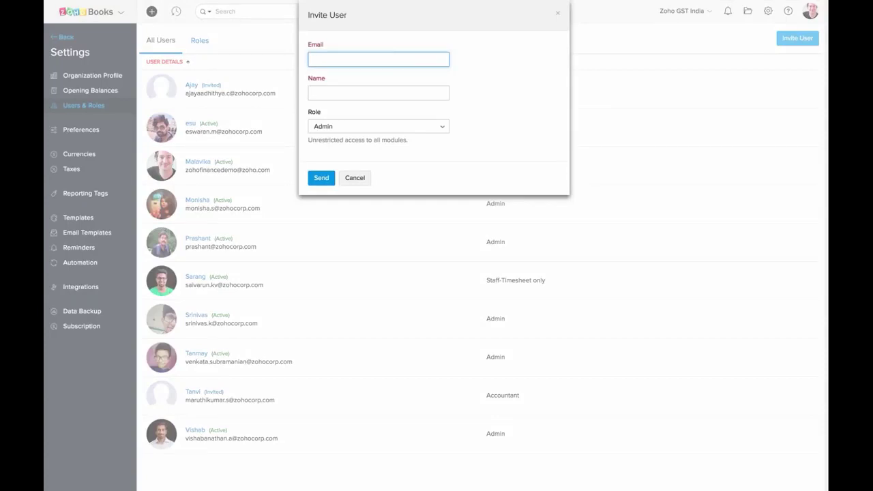
left_click(425, 127)
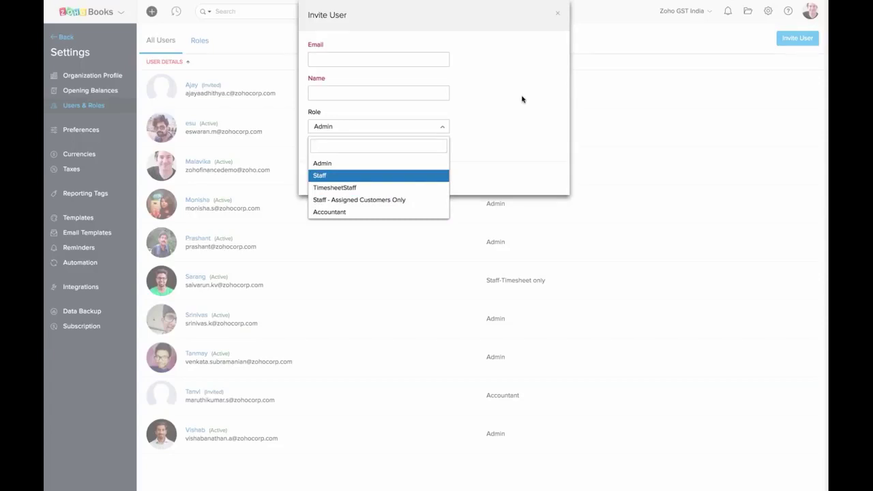
left_click(557, 13)
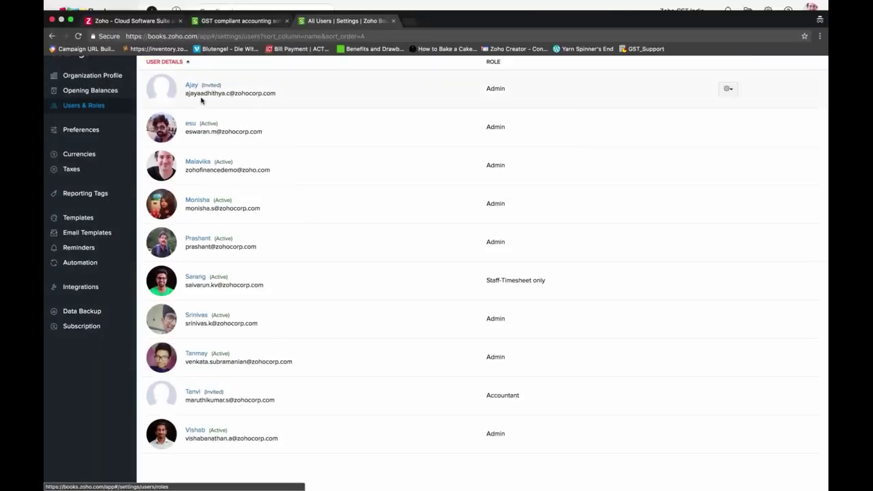
Review the roles list and the new role form's module permissions from contacts to documents, and return to the users list
left_click(202, 40)
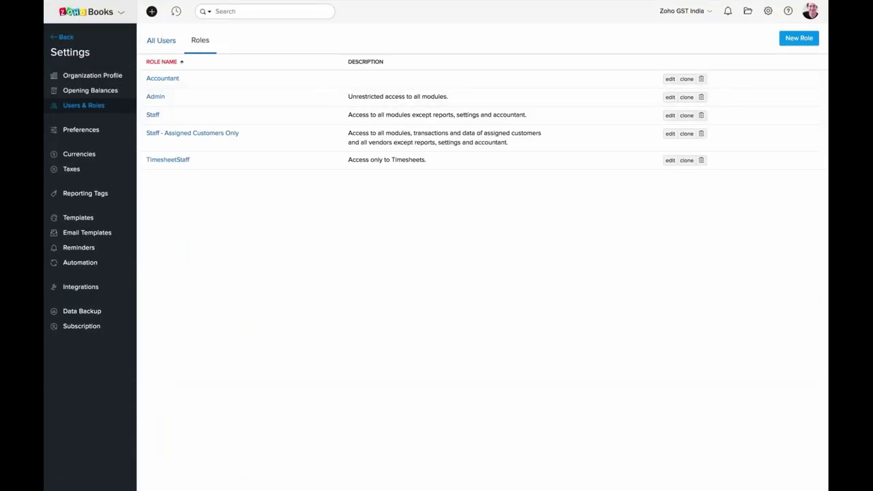
left_click(799, 38)
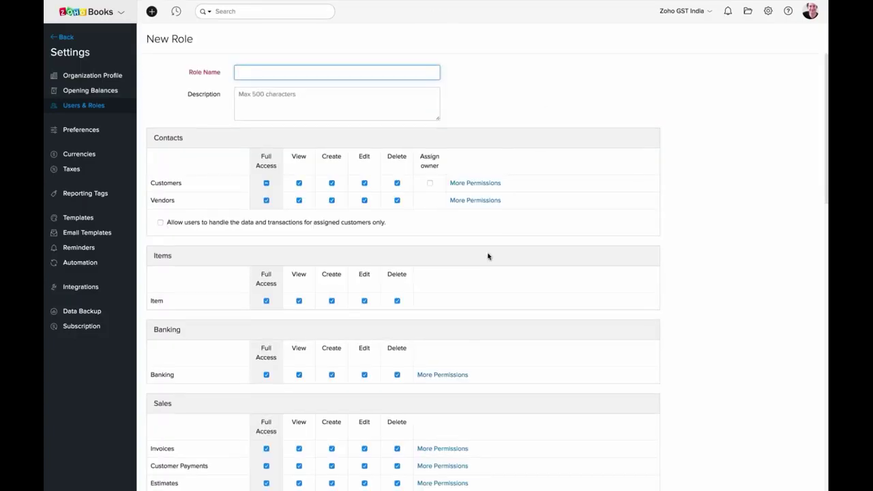
scroll(488, 257, "down", 3)
scroll(488, 257, "down", 1)
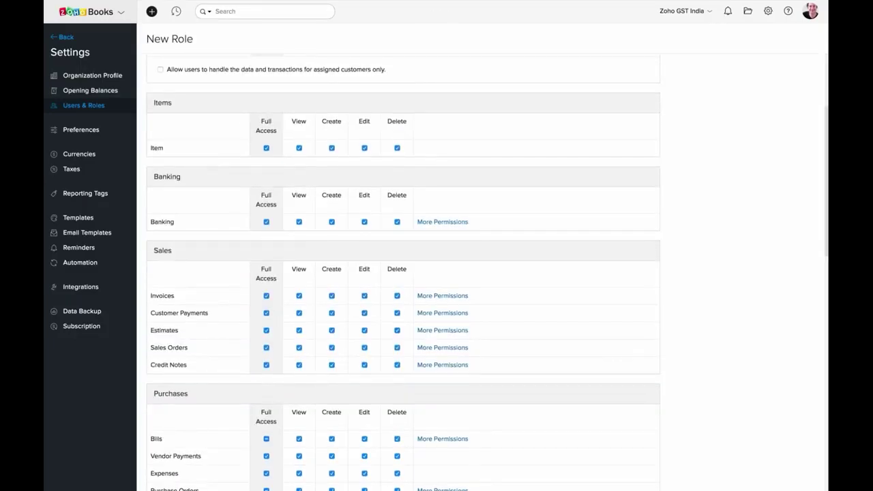
scroll(403, 273, "down", 5)
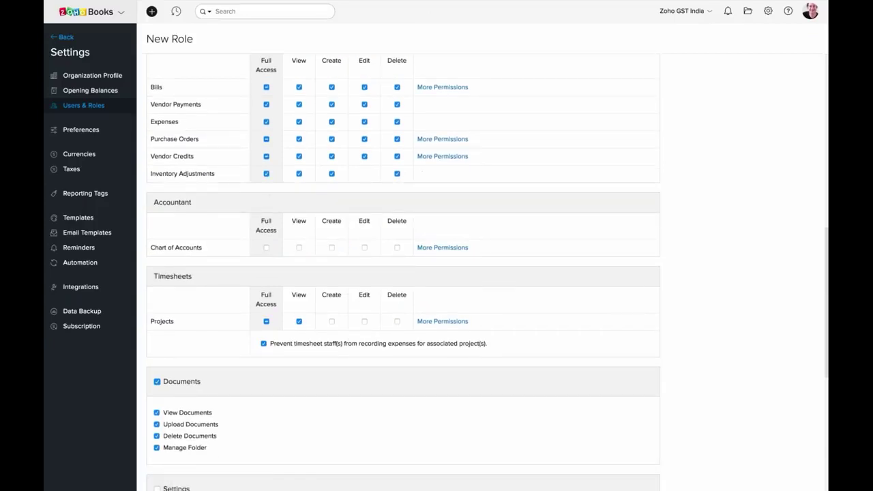
scroll(273, 246, "up", 10)
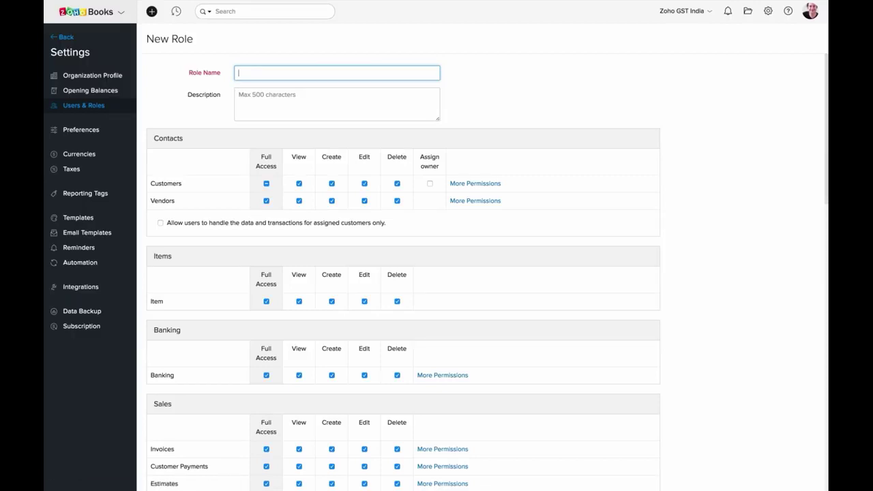
left_click(68, 108)
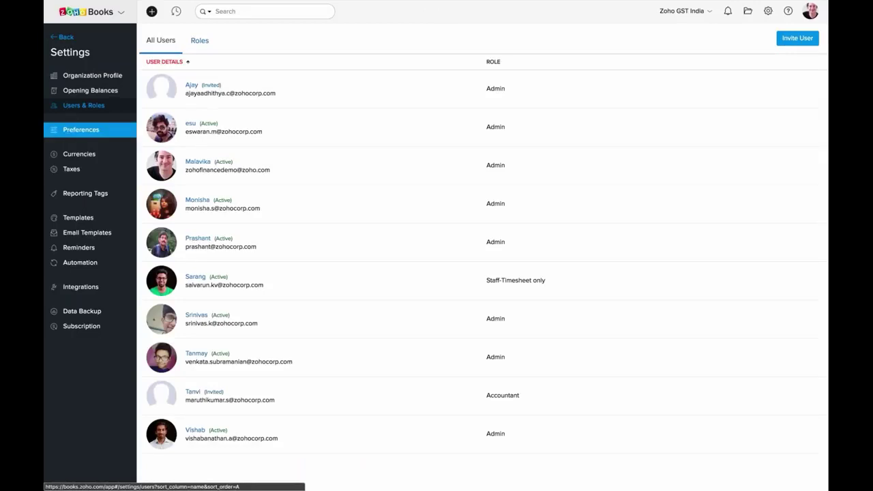
Review the general preferences, from enabled modules and default accounts to the timesheet, PDF and discount options
left_click(72, 135)
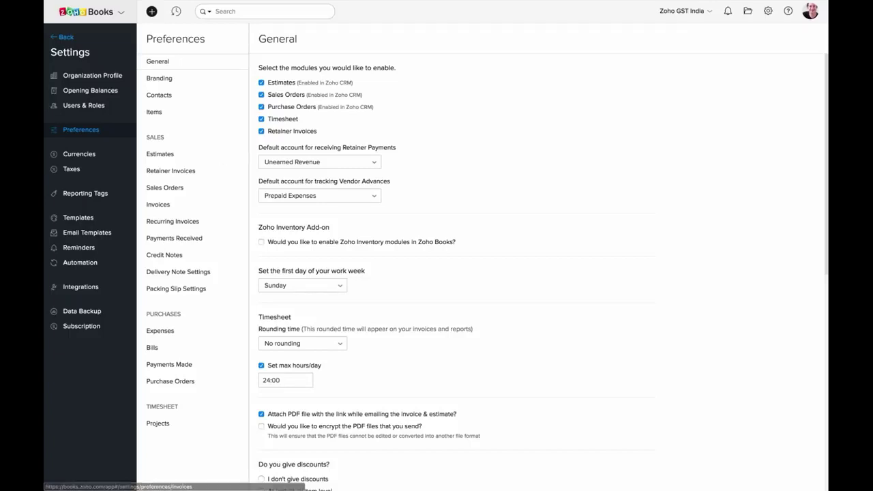
scroll(289, 173, "down", 2)
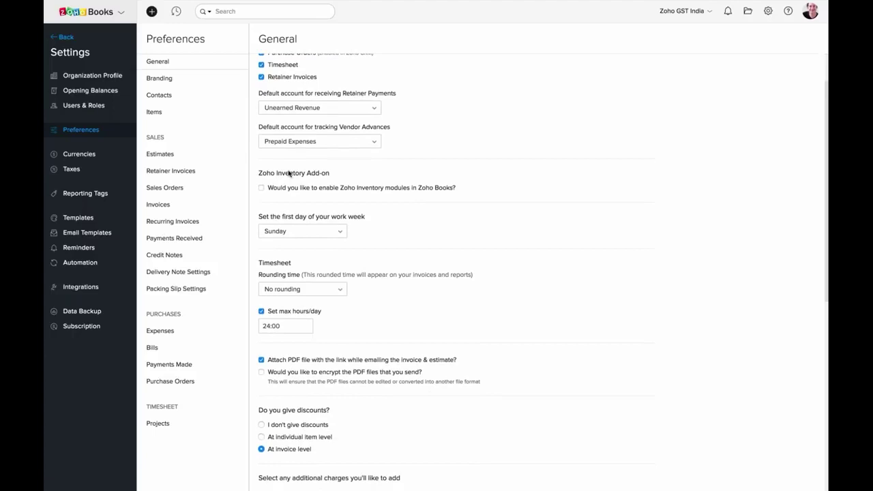
scroll(291, 172, "up", 2)
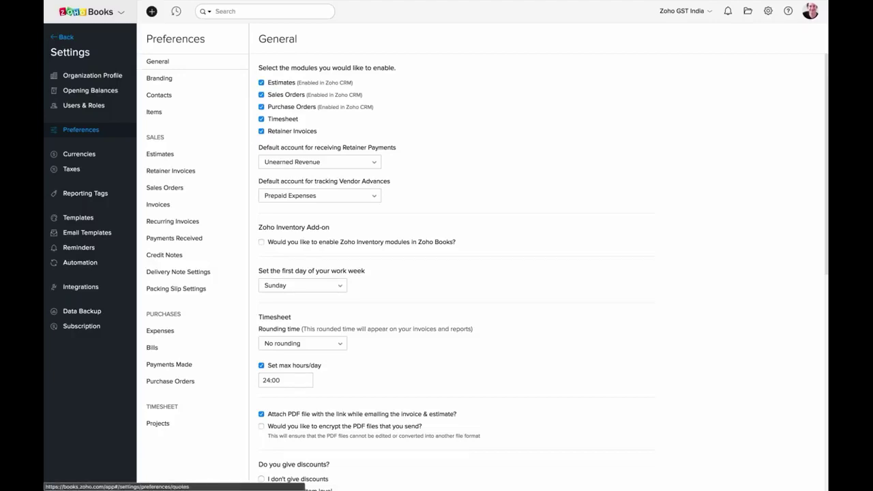
Examine the sales order custom field form, its data types and the Dropdown type's options, and leave it without saving
left_click(162, 189)
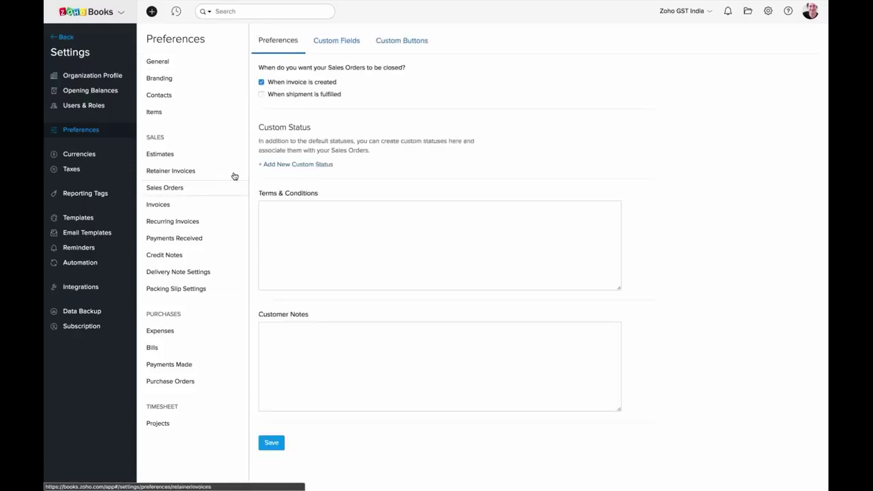
left_click(339, 41)
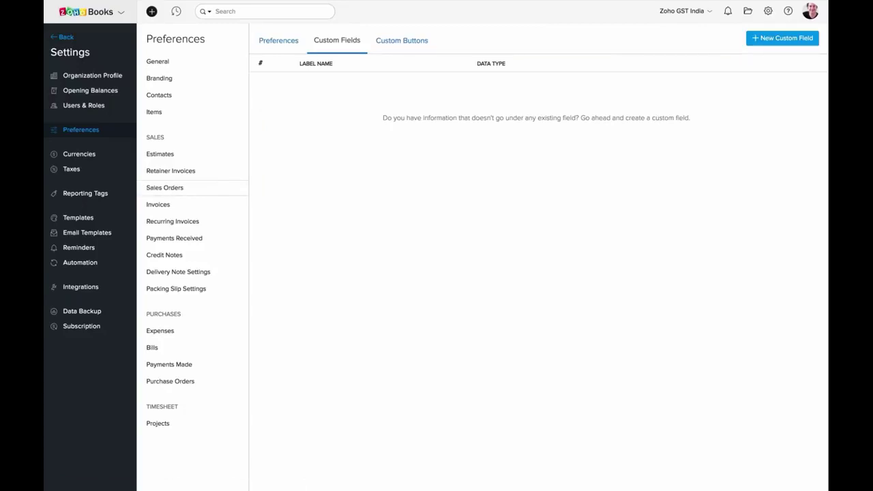
left_click(771, 38)
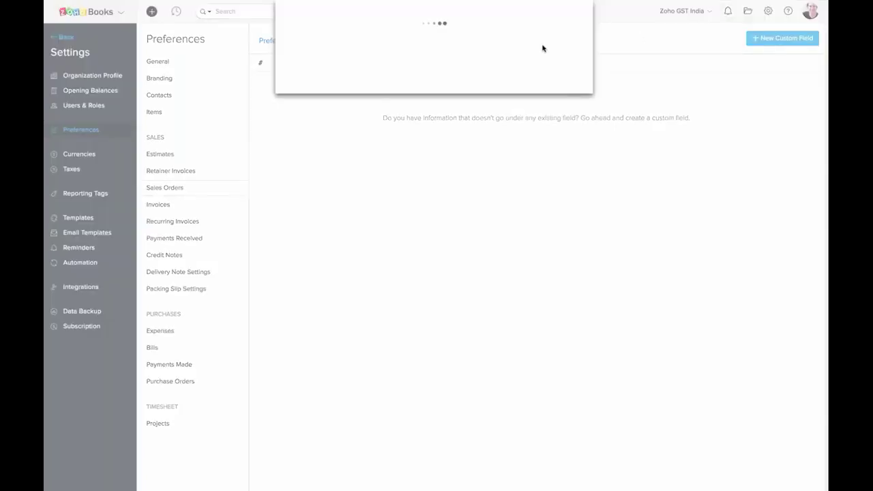
left_click(456, 79)
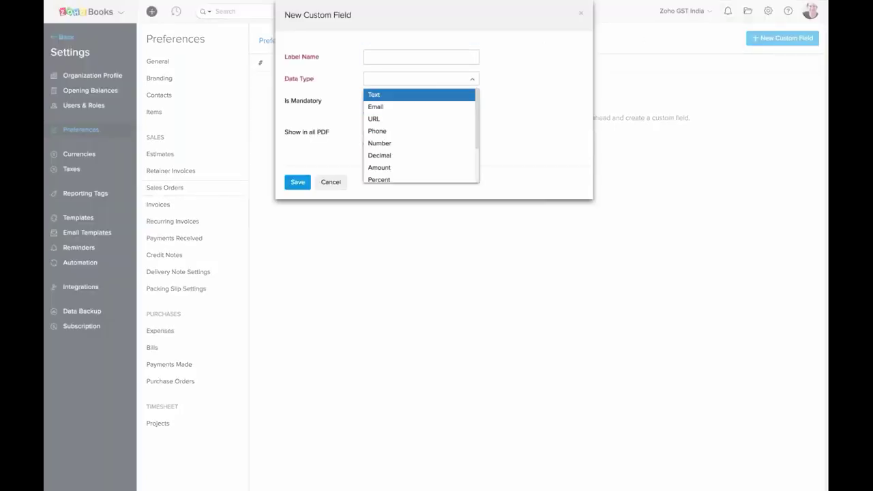
scroll(420, 133, "down", 3)
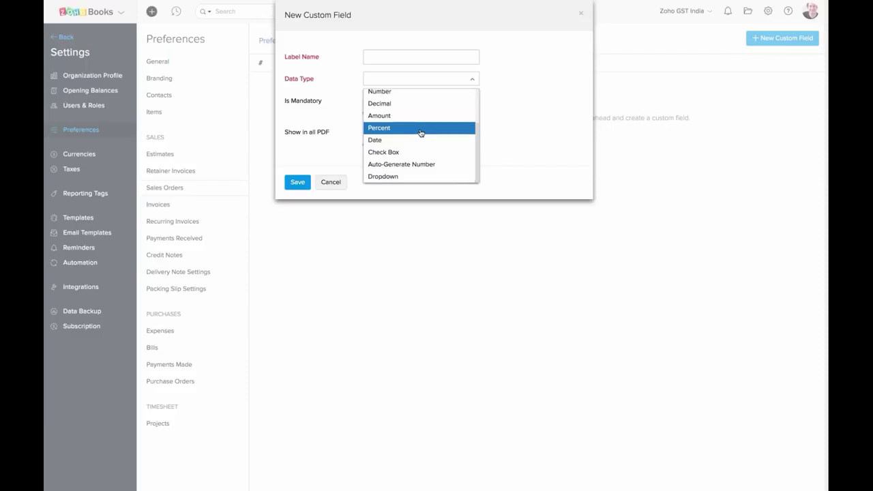
left_click(400, 177)
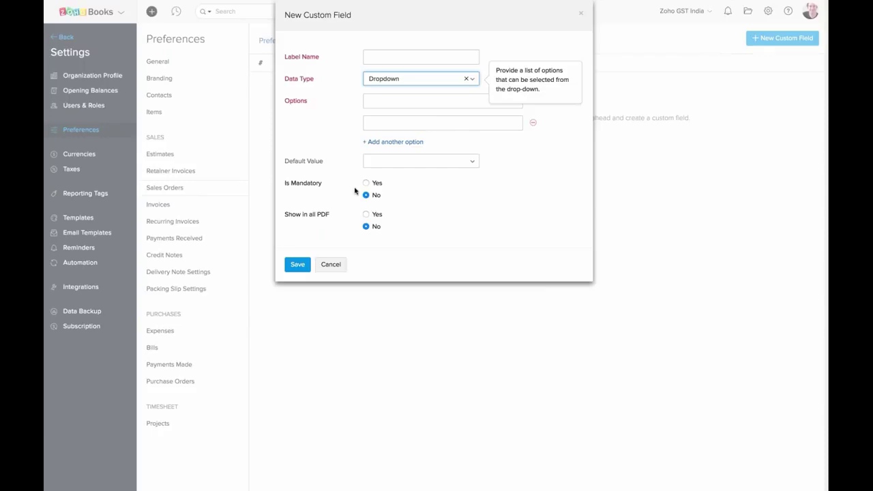
left_click(331, 264)
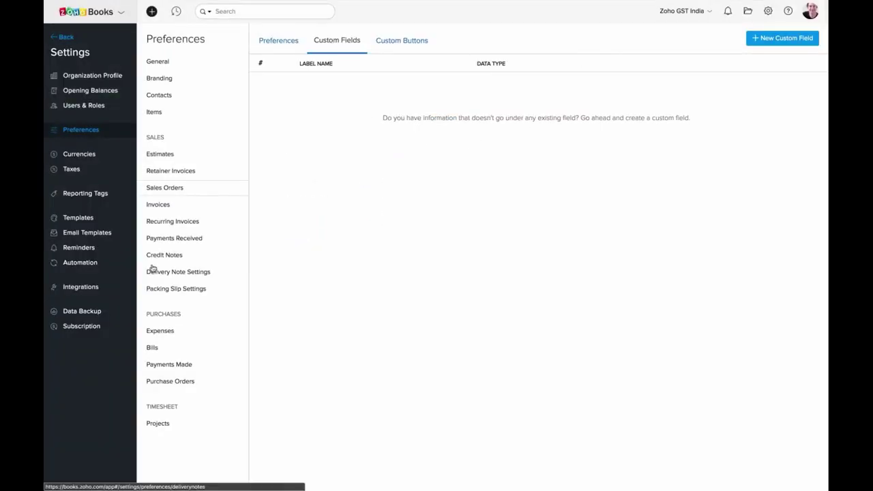
Review the currencies list, the GST settings under taxes, and the reporting tags with their options
left_click(98, 156)
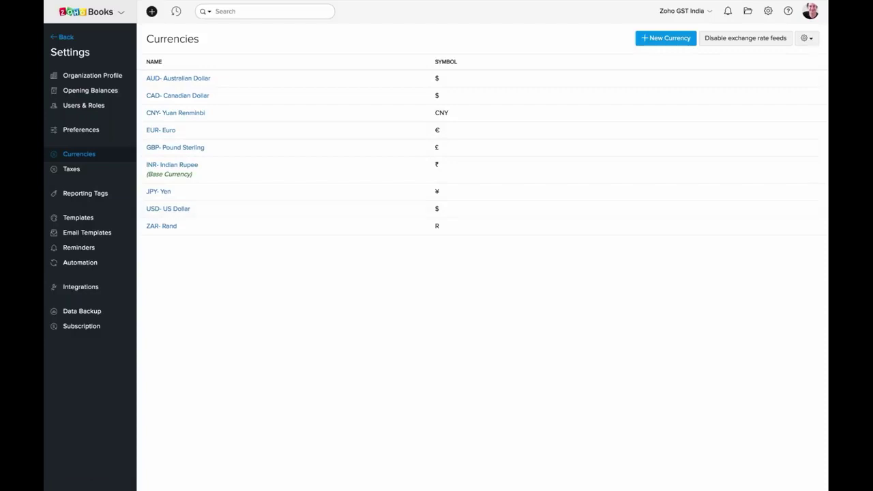
left_click(78, 170)
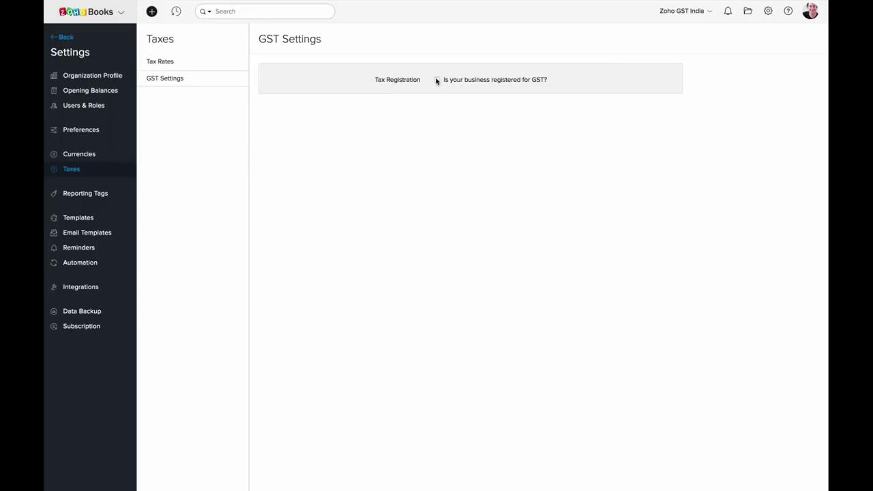
left_click(88, 194)
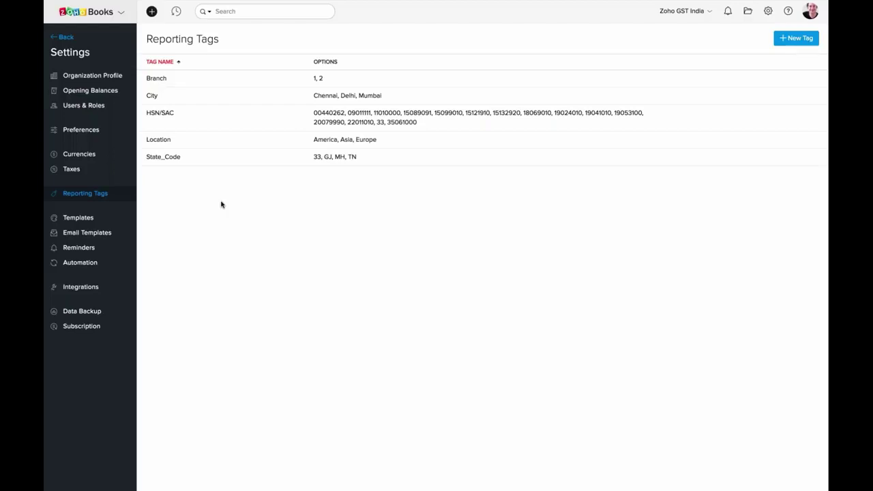
Open the Standard - India GST Style invoice template for editing and review its properties and the full invoice preview
left_click(105, 218)
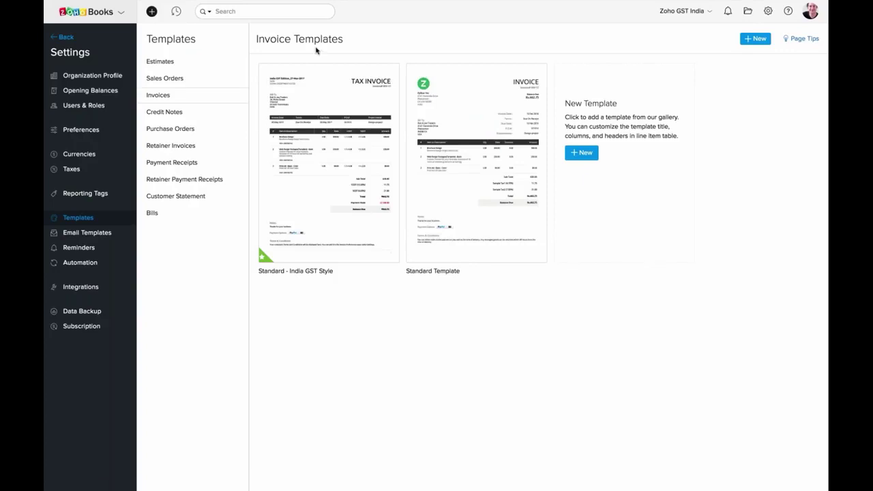
mouse_move(327, 204)
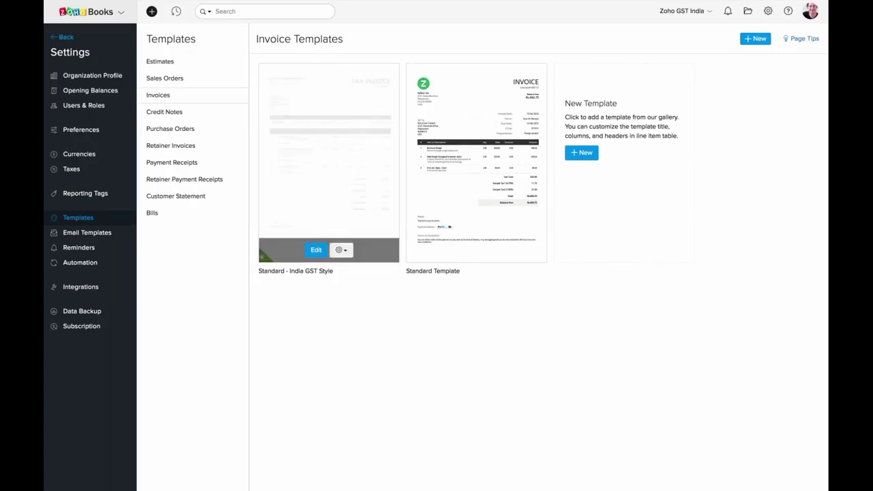
left_click(316, 250)
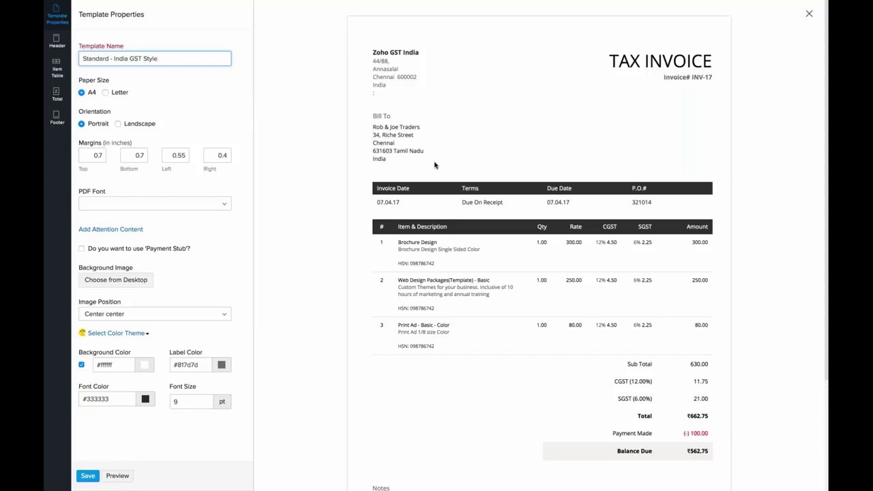
scroll(423, 218, "down", 1)
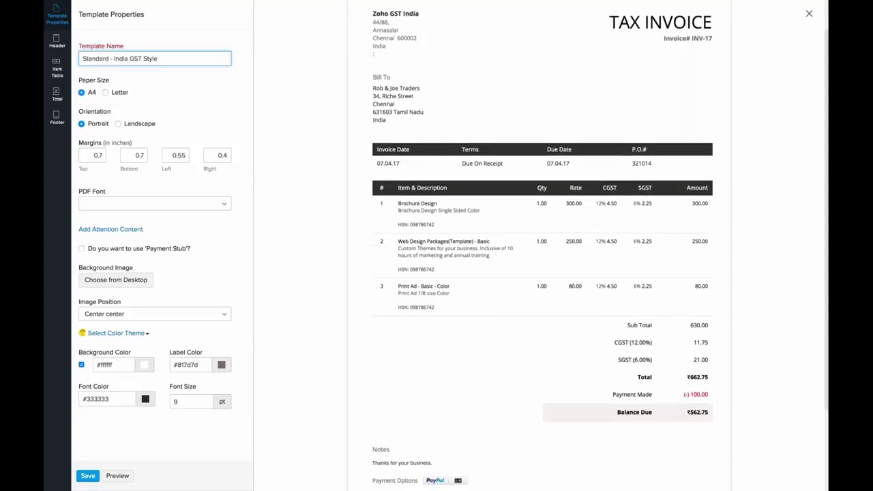
scroll(539, 245, "down", 3)
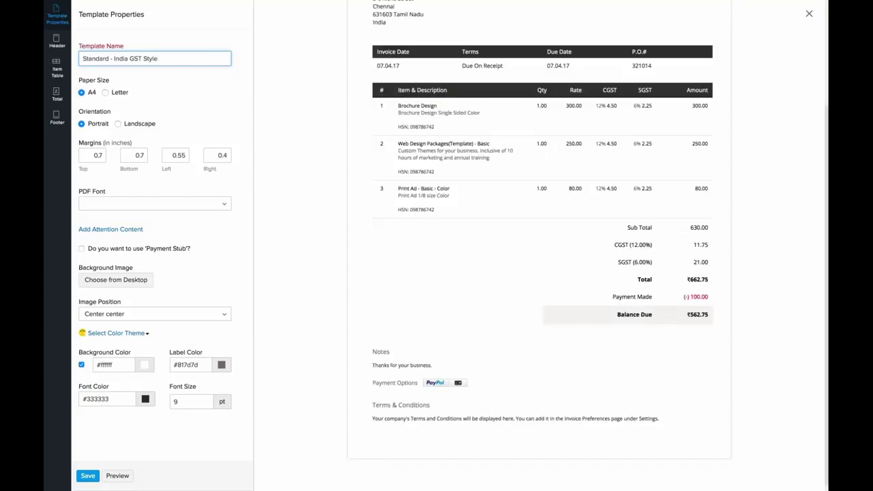
scroll(539, 246, "up", 4)
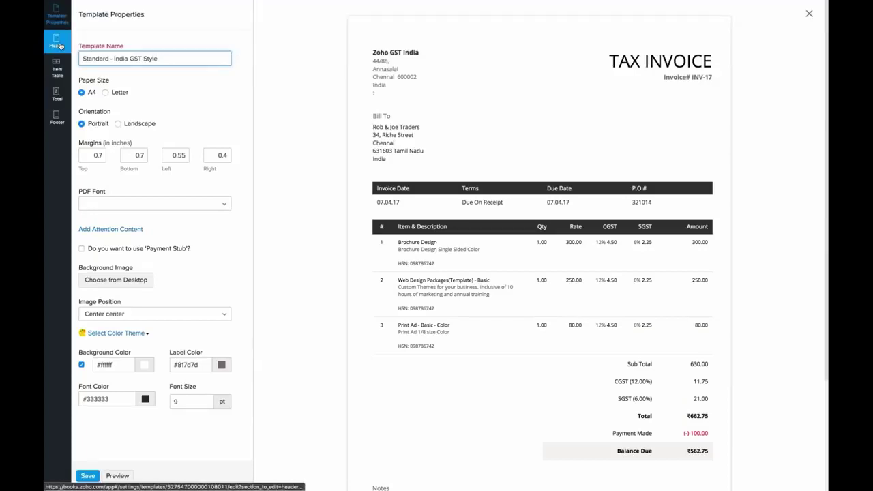
Go through the invoice template's header, item table and total settings, and save the template
left_click(60, 45)
left_click(57, 69)
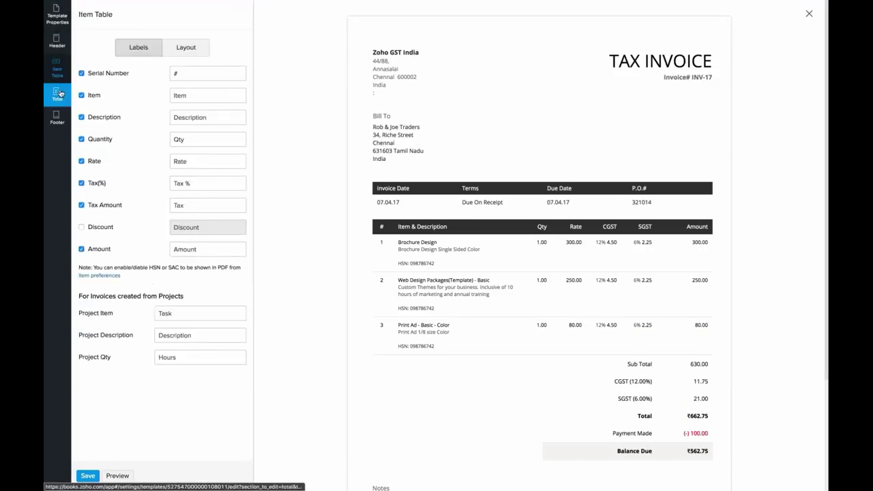
left_click(59, 92)
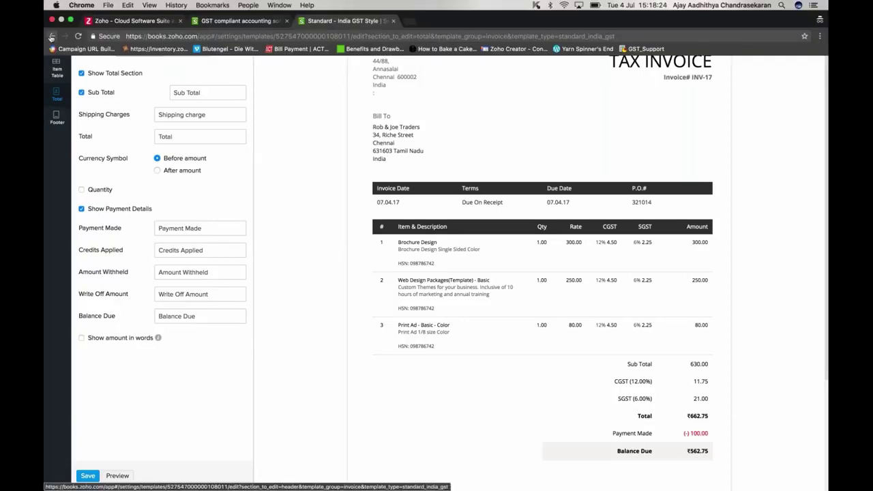
left_click(87, 476)
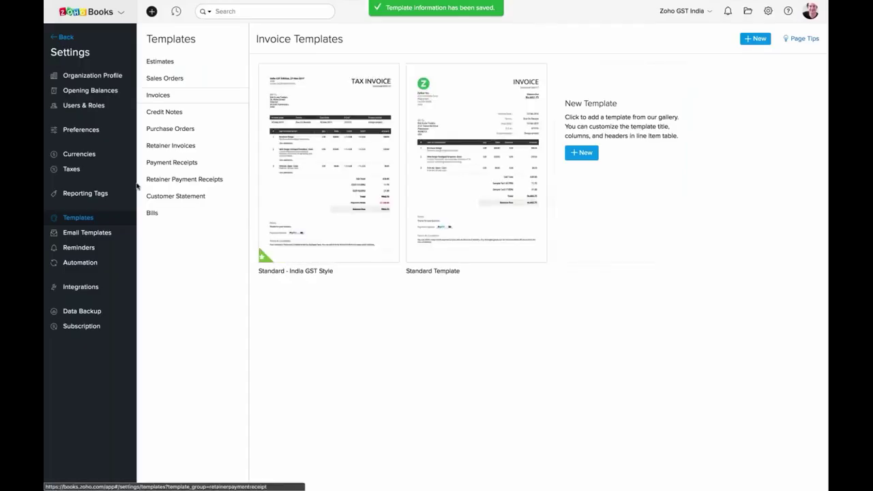
Review the invoice notification email templates, and open the manual and automated reminder settings for invoices and bills
left_click(89, 235)
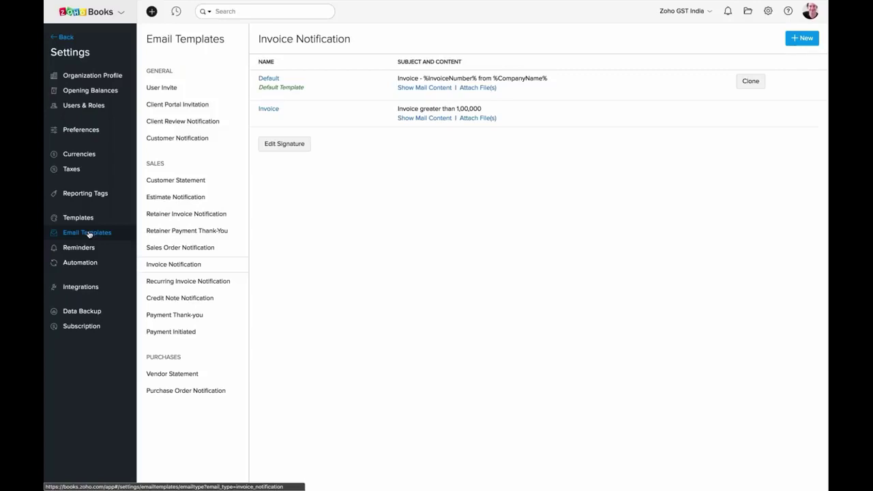
left_click(78, 218)
left_click(82, 247)
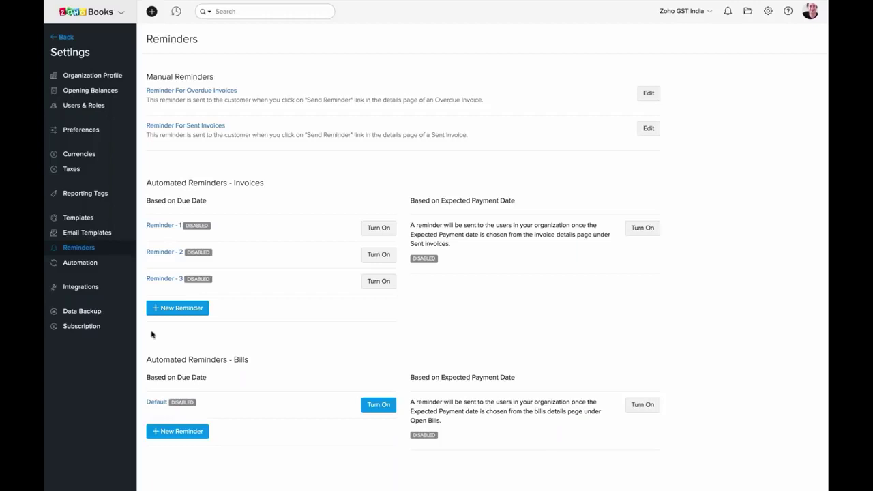
Review the automation settings, covering workflow rules, field updates and webhooks
left_click(79, 262)
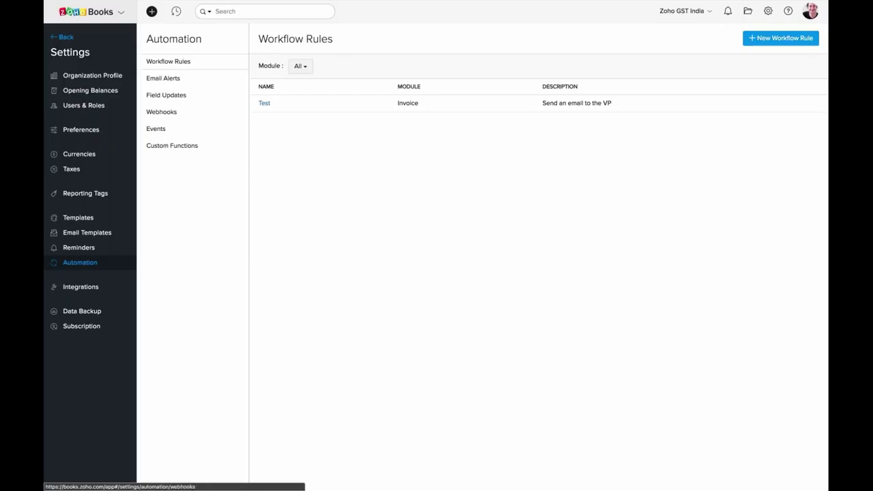
left_click(169, 81)
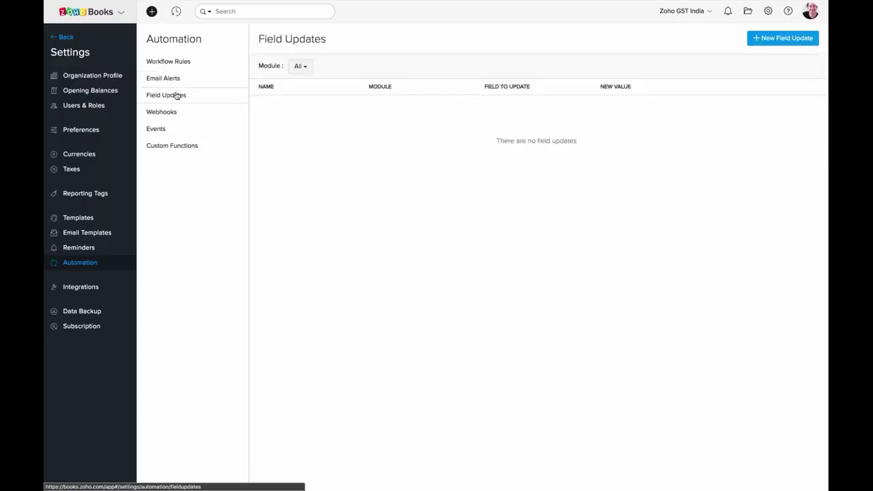
left_click(171, 112)
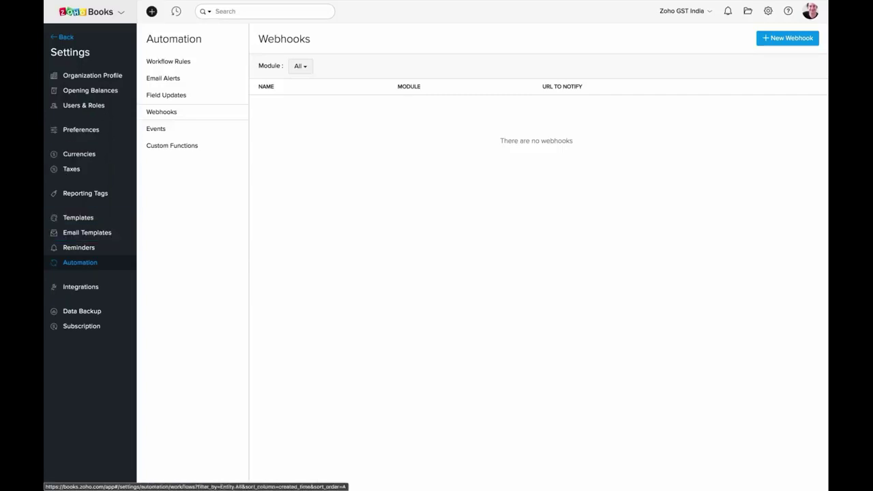
Review the integrations settings for online payments, the connected Zoho apps, and other third-party apps
left_click(85, 288)
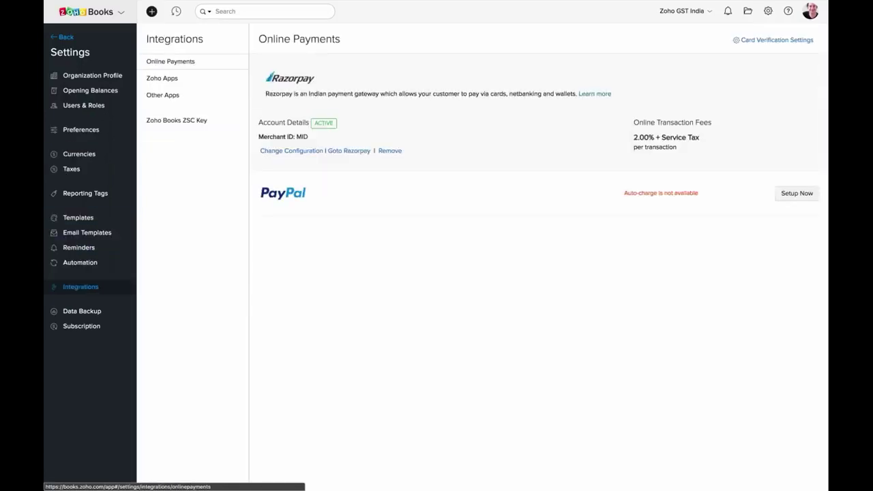
left_click(154, 79)
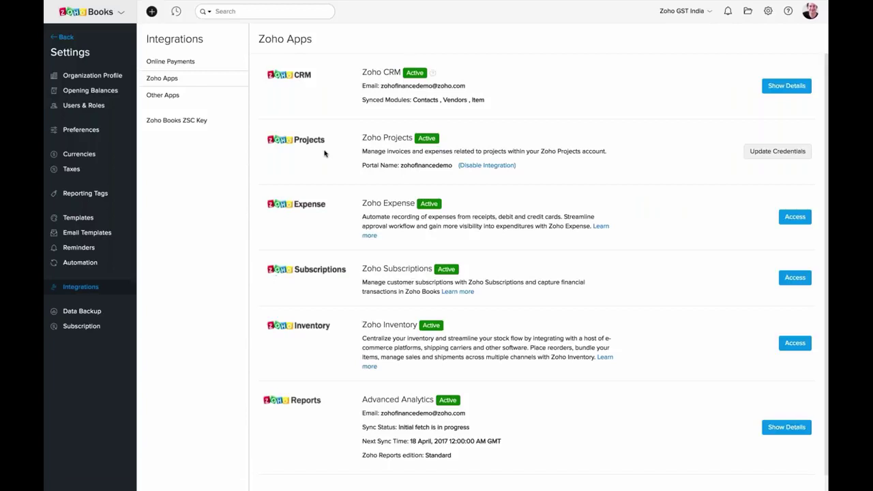
scroll(356, 236, "down", 1)
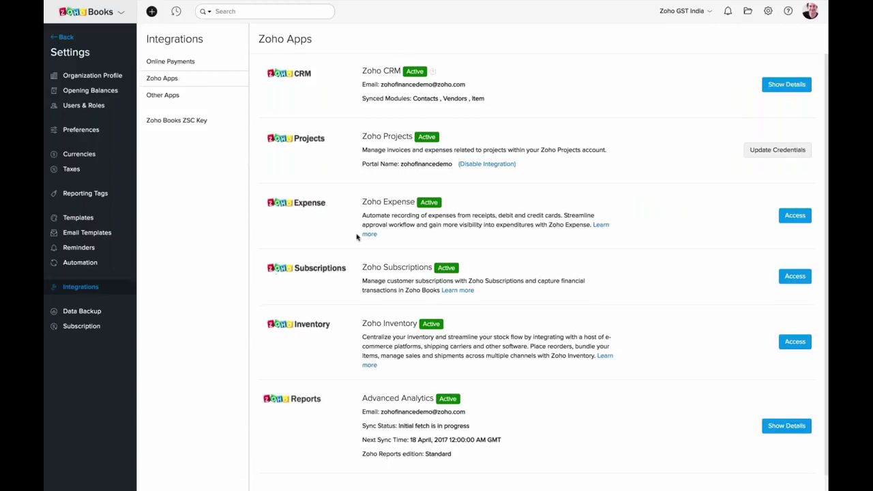
scroll(356, 236, "down", 1)
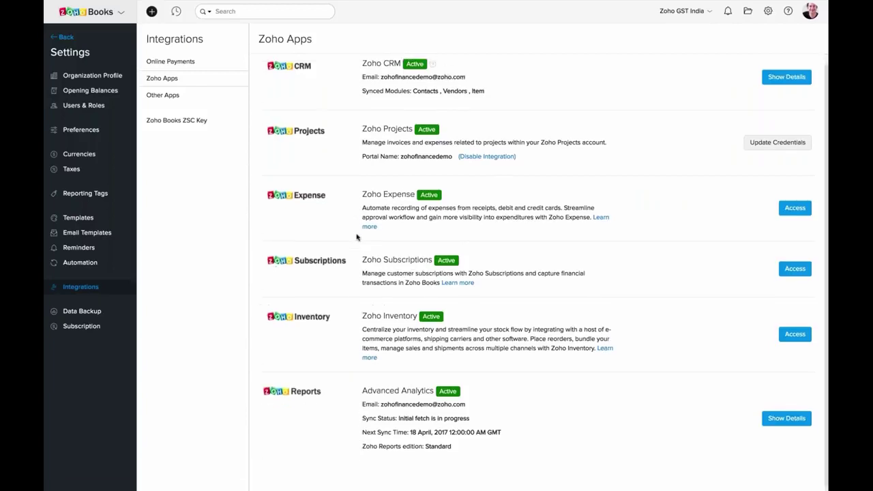
scroll(356, 237, "up", 1)
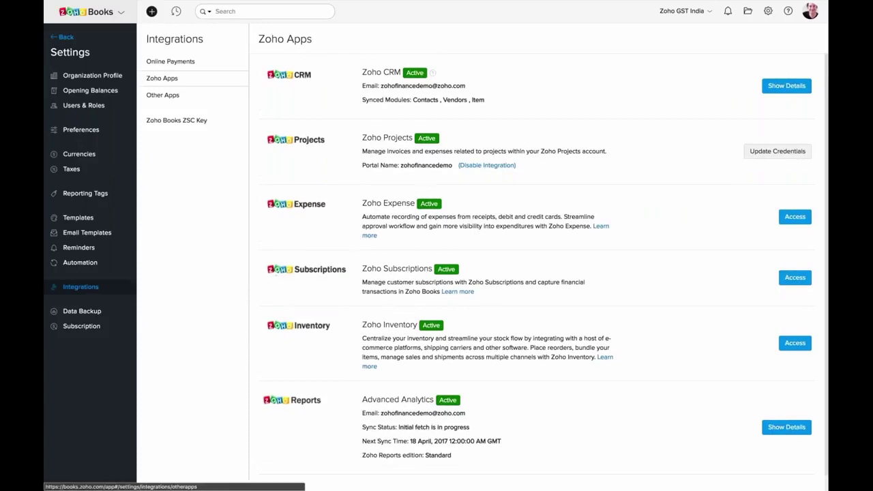
left_click(191, 95)
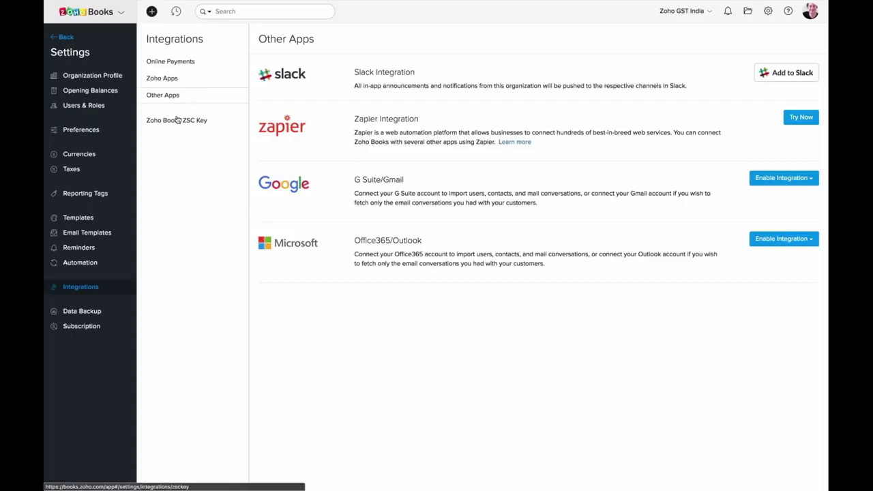
View the data backup settings and return from the settings to the dashboard
left_click(81, 314)
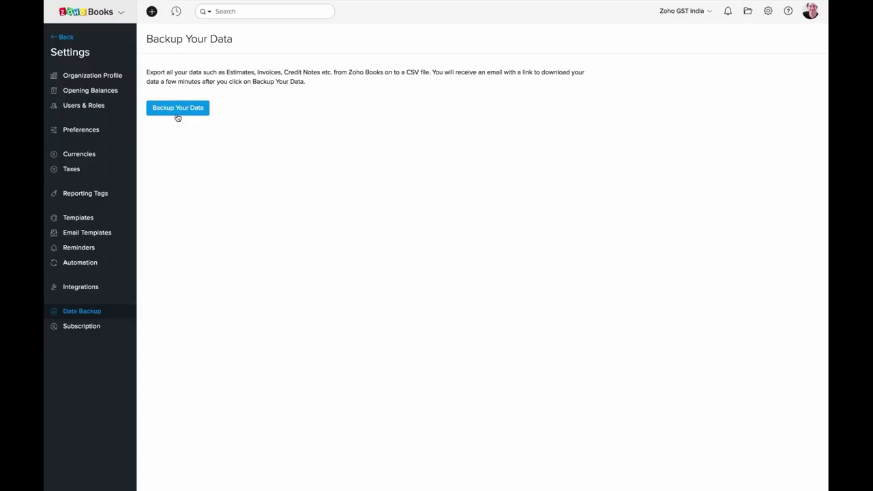
left_click(78, 218)
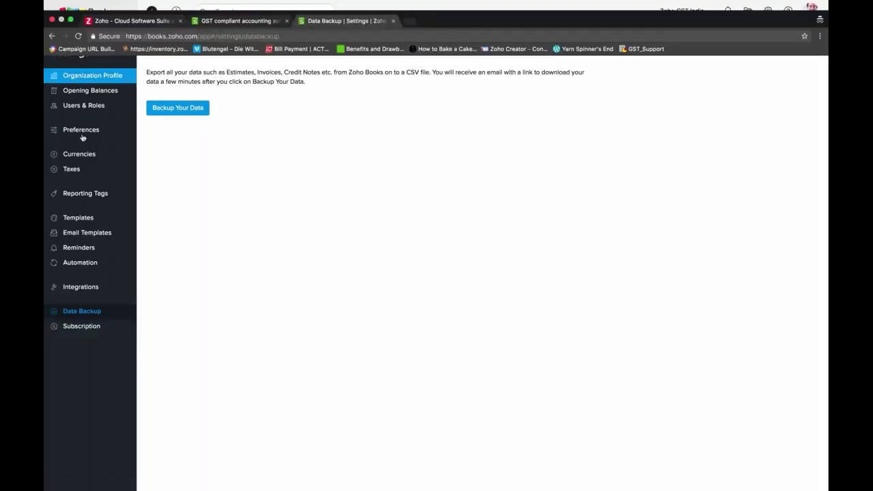
left_click(65, 38)
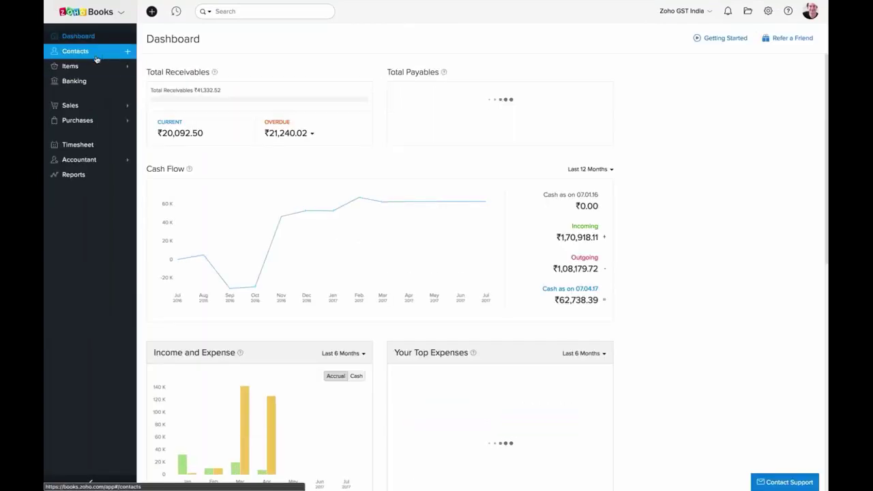
Look through the submodules available under Sales, Purchases and Items
left_click(71, 105)
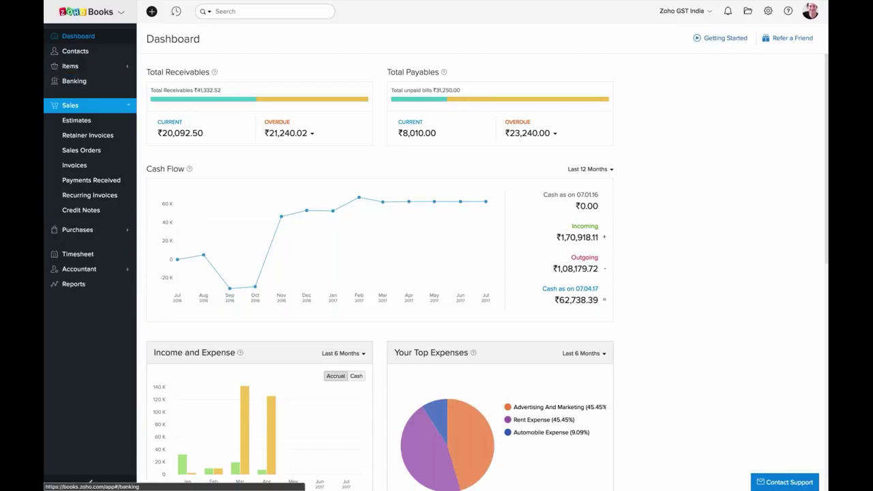
left_click(77, 229)
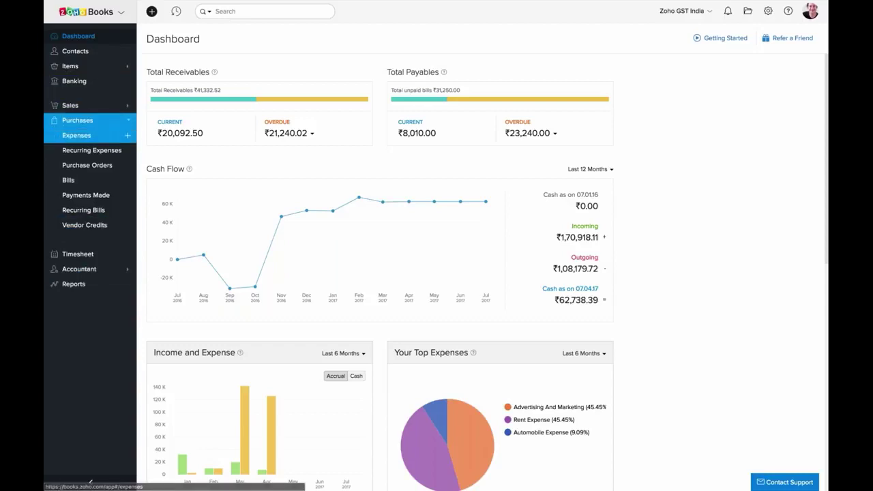
left_click(72, 105)
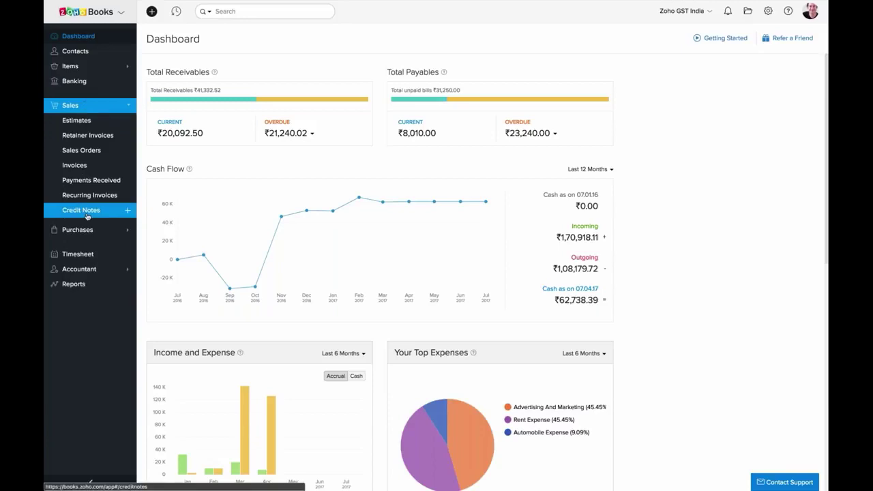
left_click(106, 66)
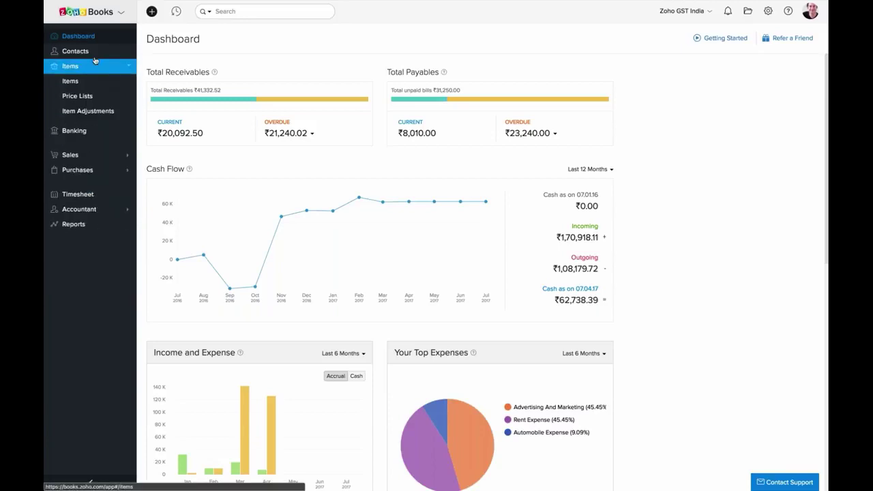
Open the list of all contacts and browse through its entries
left_click(97, 56)
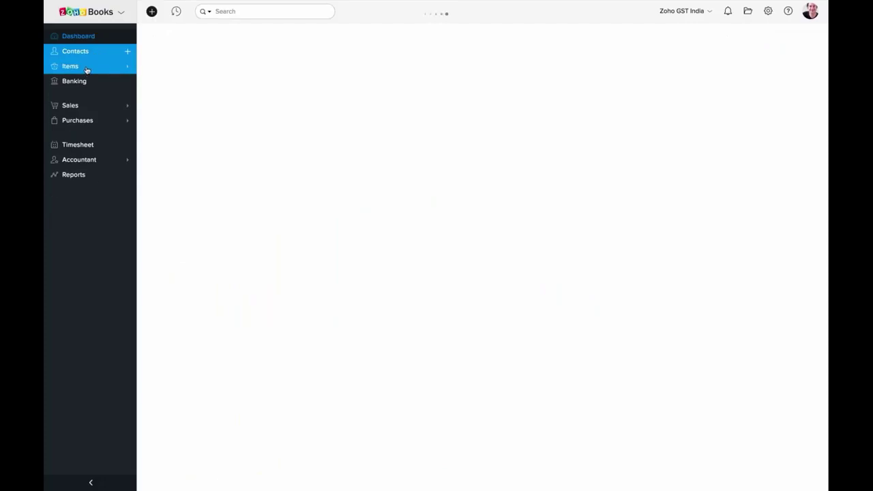
left_click(87, 71)
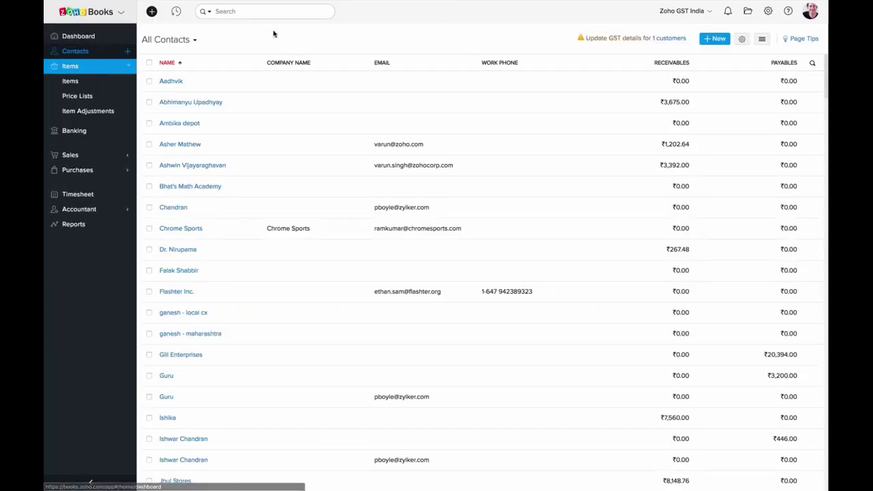
scroll(283, 255, "down", 10)
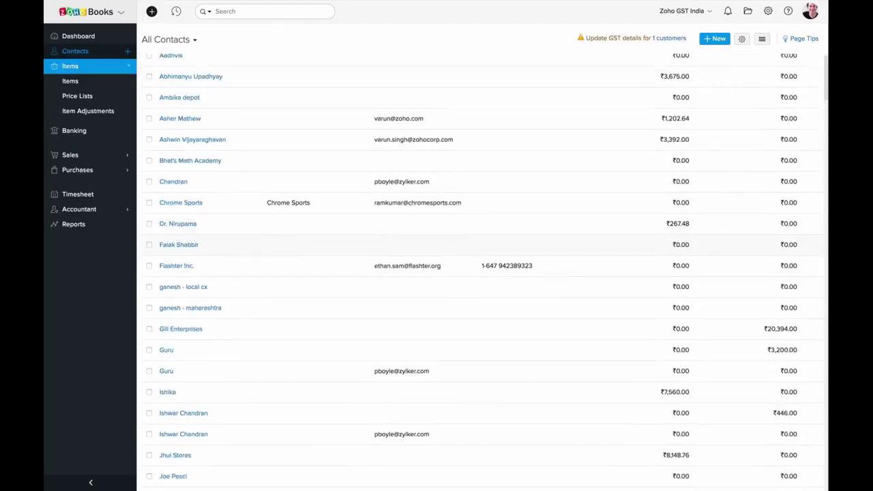
scroll(378, 189, "up", 10)
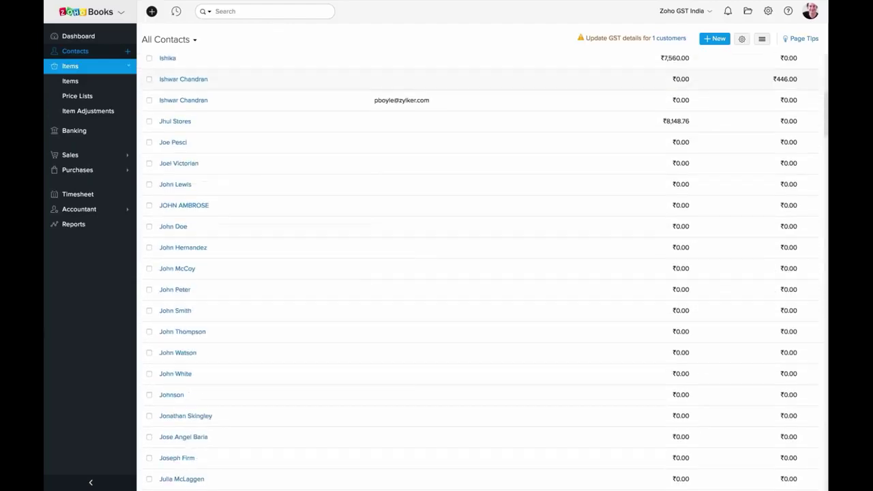
Open the first contact in the list and review its overview and activity history
left_click(191, 102)
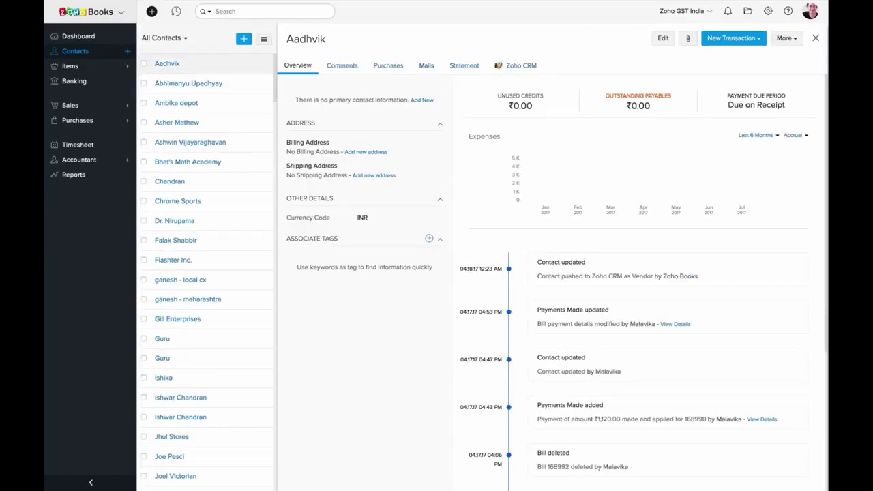
scroll(453, 273, "down", 1)
scroll(452, 273, "down", 5)
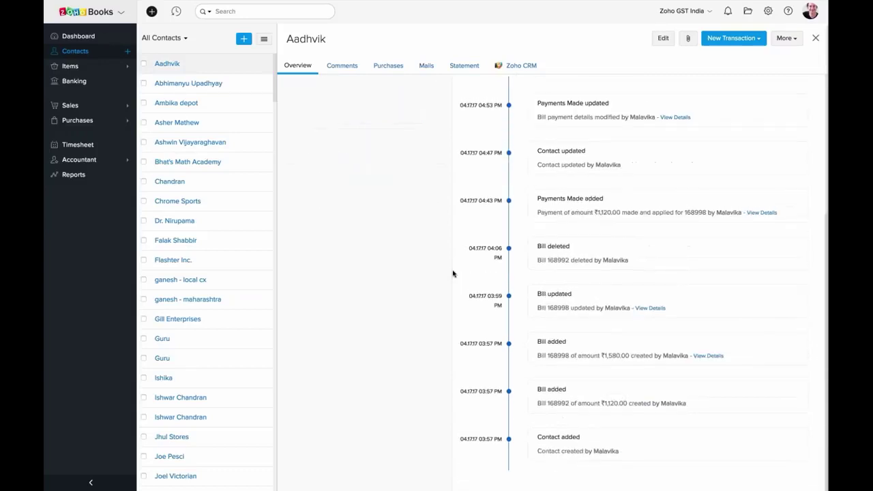
scroll(453, 273, "up", 5)
Review the contact's comments, purchases, mails and vendor statement, and return to its overview
left_click(342, 66)
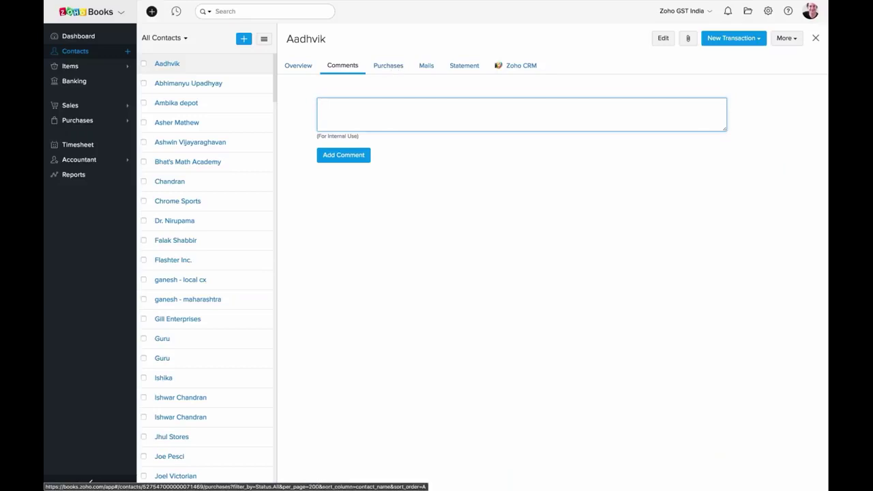
left_click(388, 65)
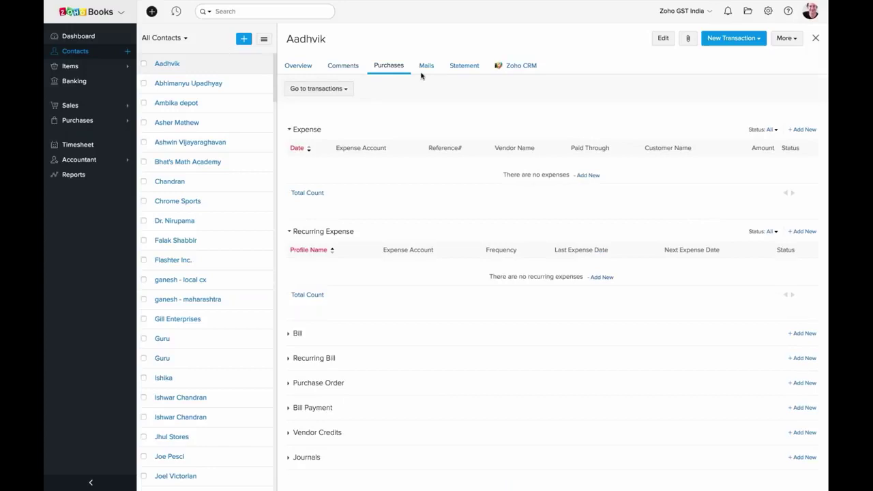
left_click(426, 66)
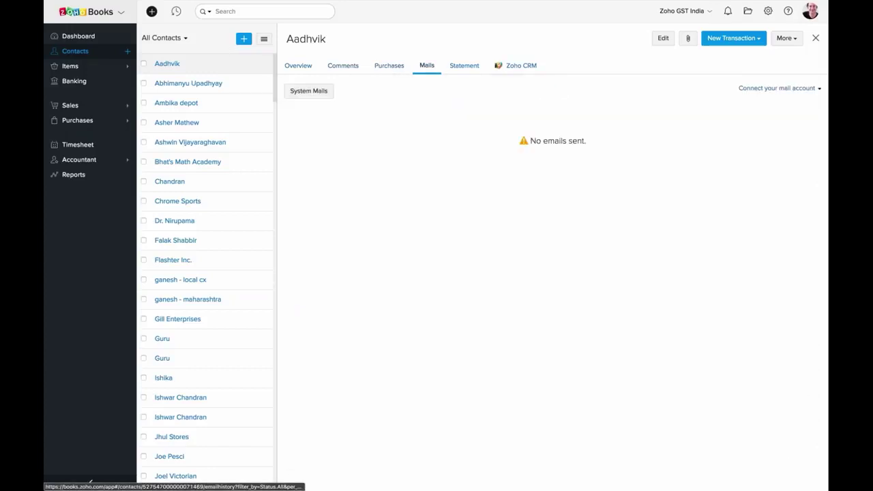
left_click(464, 65)
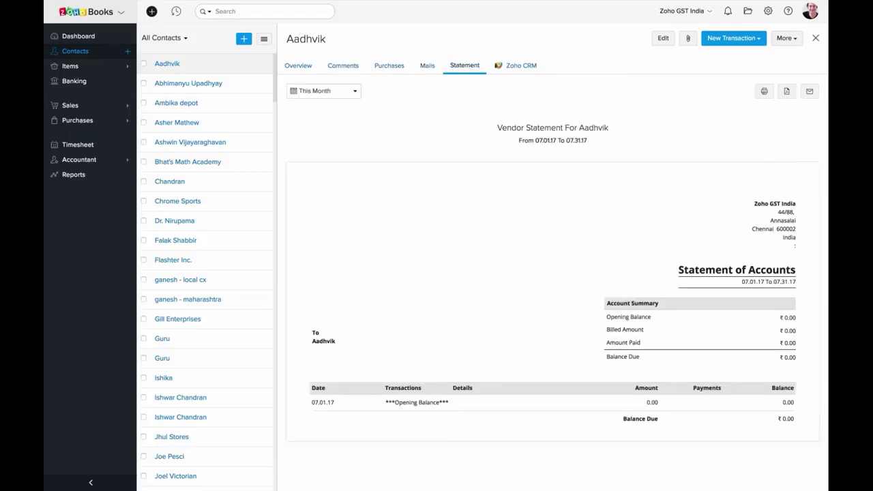
left_click(298, 65)
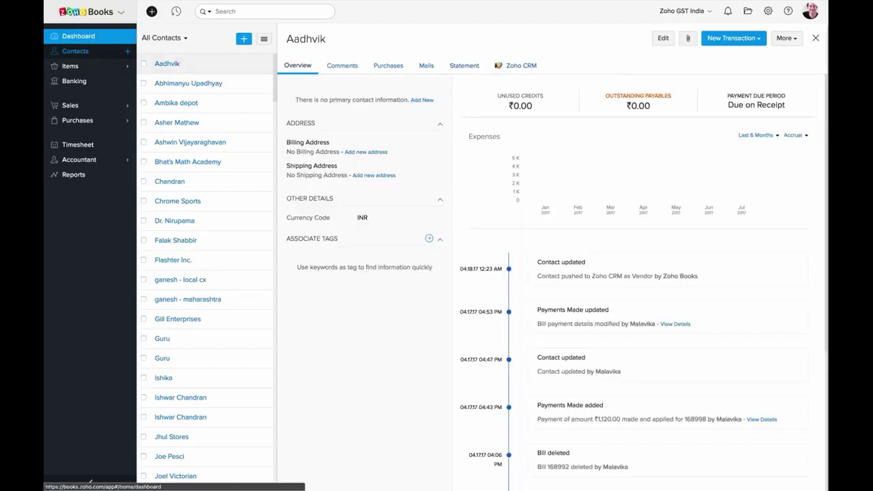
Open the list of all items from the Items module
left_click(61, 66)
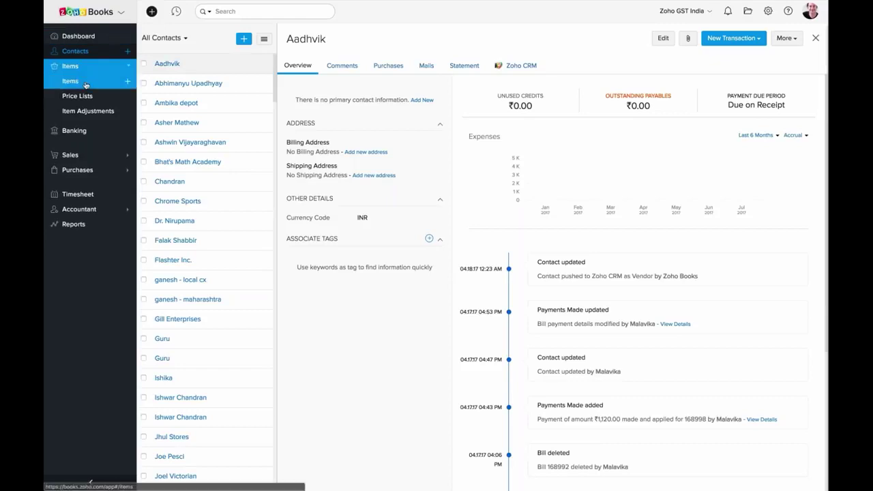
left_click(85, 82)
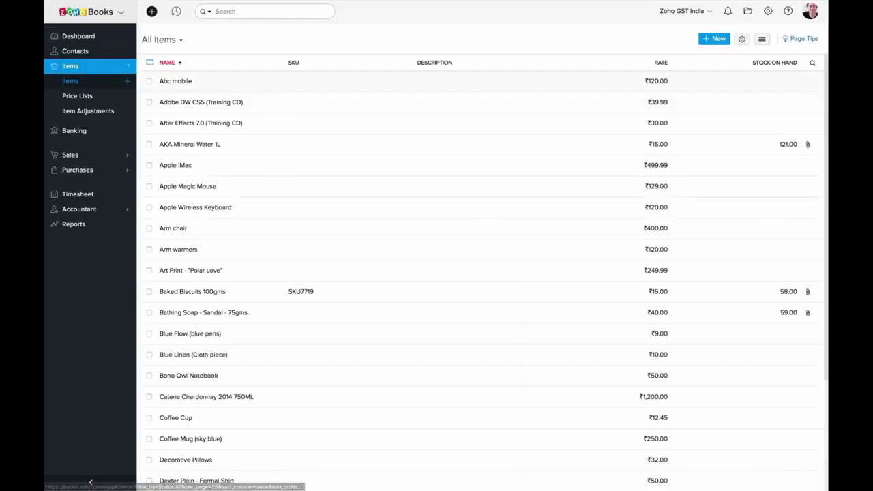
Open a new contact form and review its address, contact persons, custom fields, reporting tags and other details sections
left_click(128, 52)
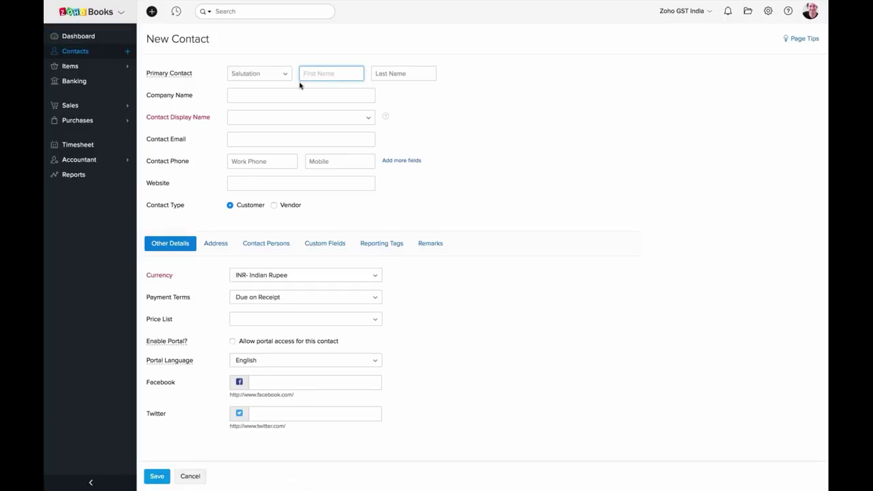
left_click(222, 246)
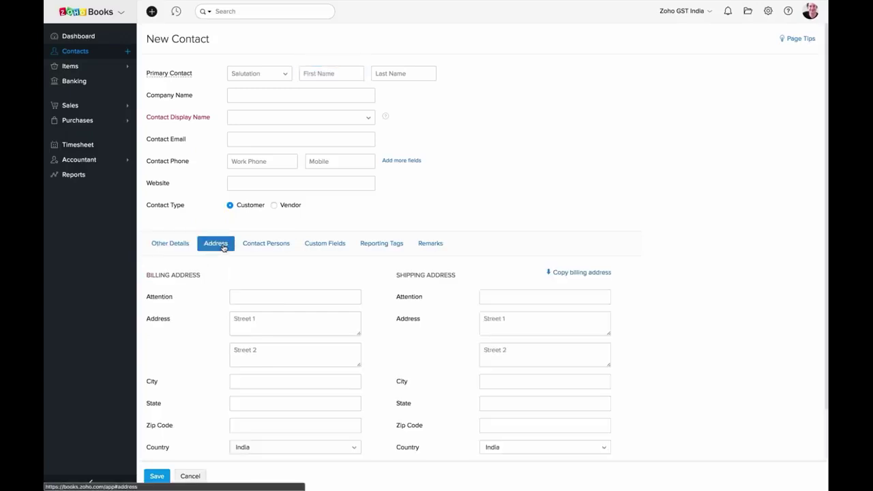
left_click(262, 245)
left_click(322, 248)
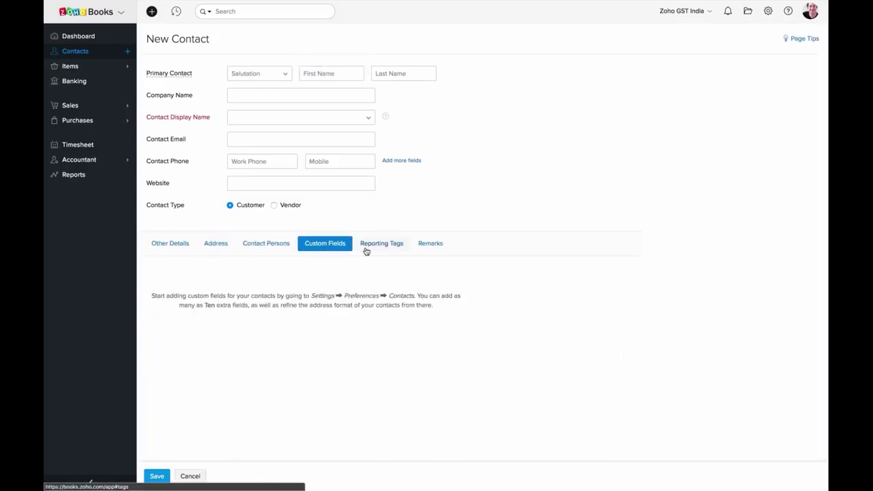
left_click(365, 247)
left_click(180, 243)
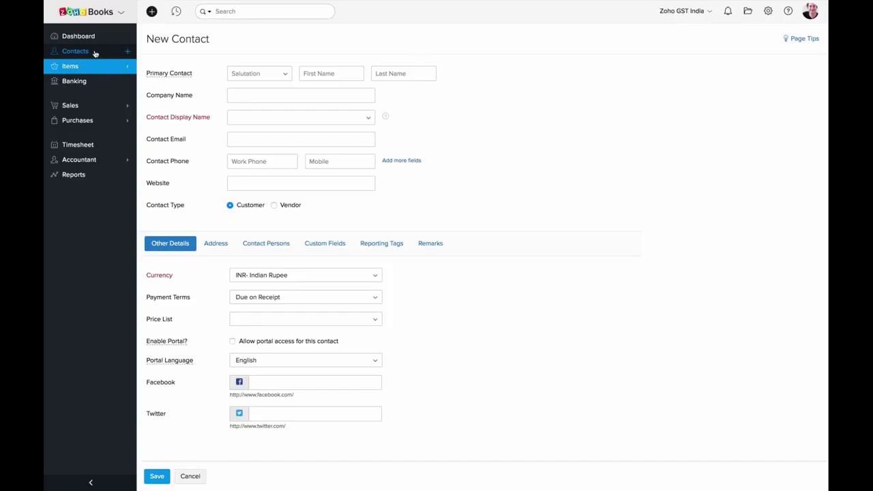
Return to the list of all contacts and show its sorting, import and export options
left_click(95, 52)
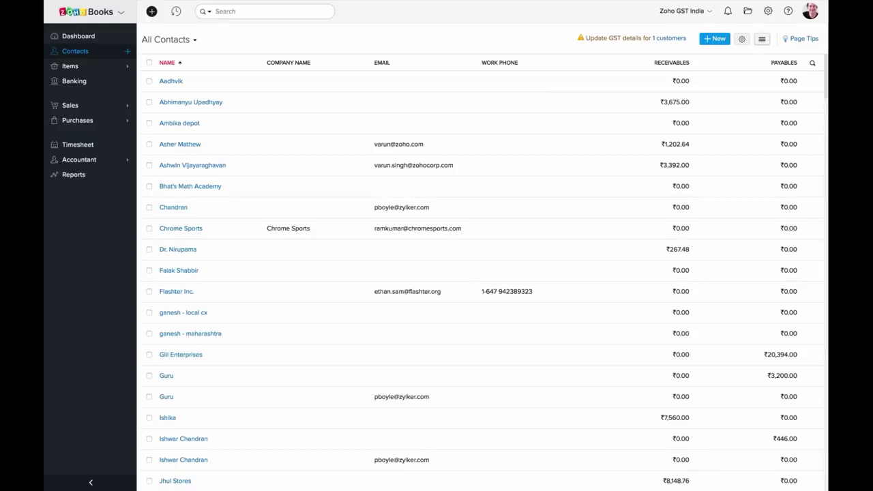
left_click(762, 39)
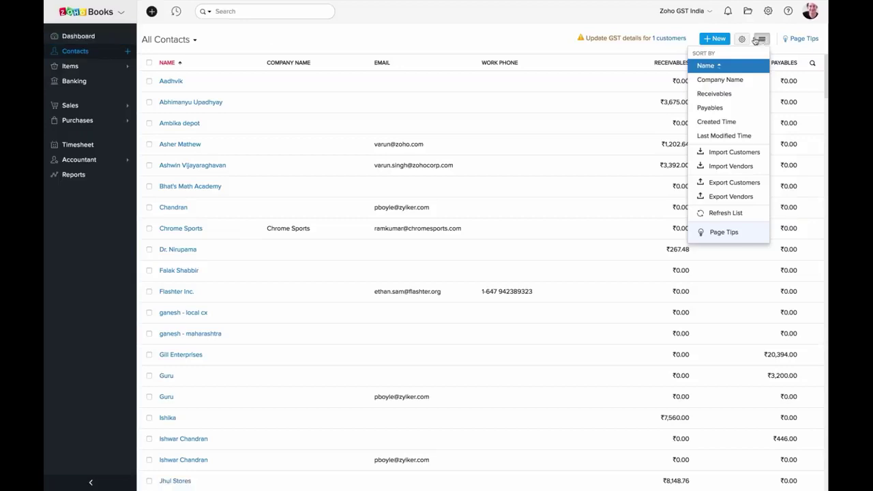
Start a customer import for the Customers record type and download the sample contacts file
left_click(721, 137)
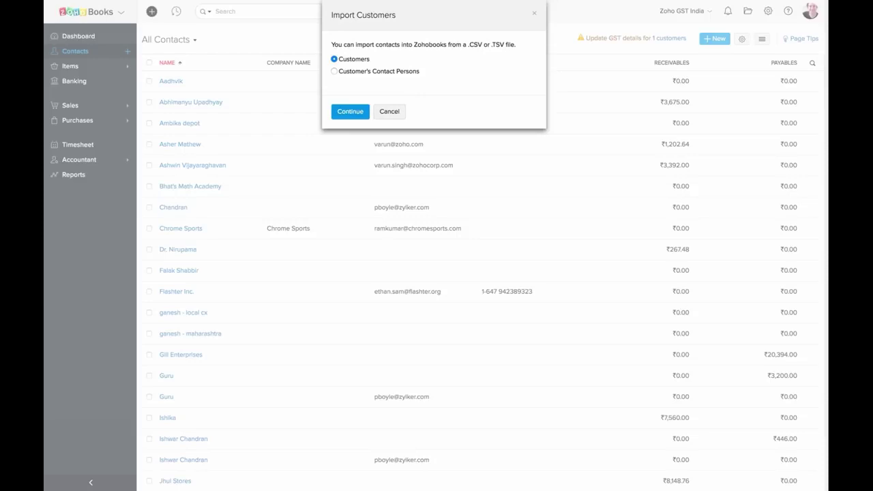
left_click(348, 114)
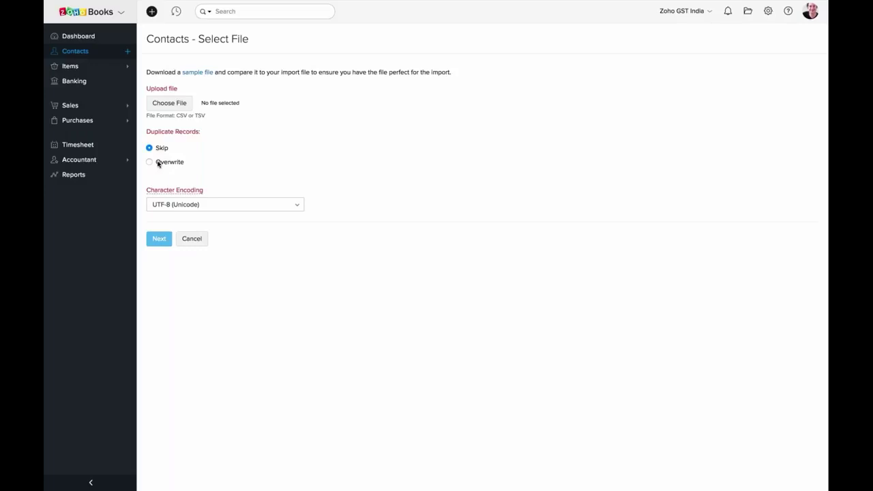
mouse_move(183, 198)
left_click(200, 73)
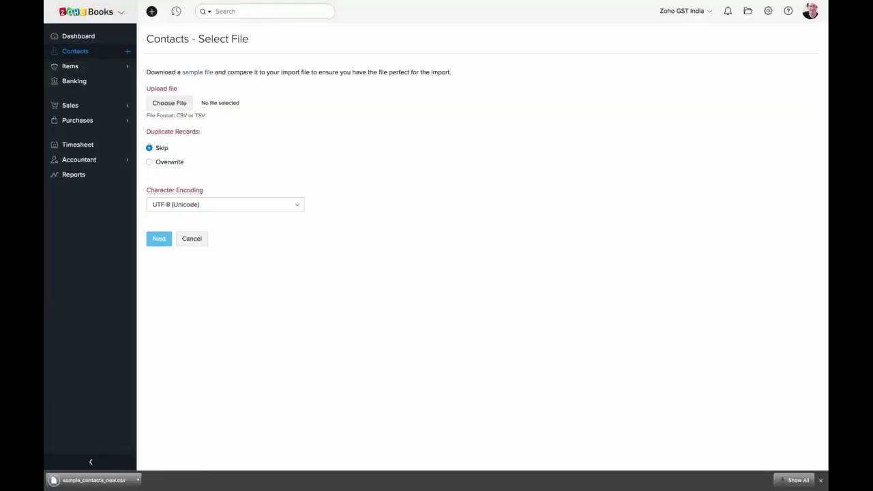
left_click_drag(214, 72, 182, 73)
left_click(238, 81)
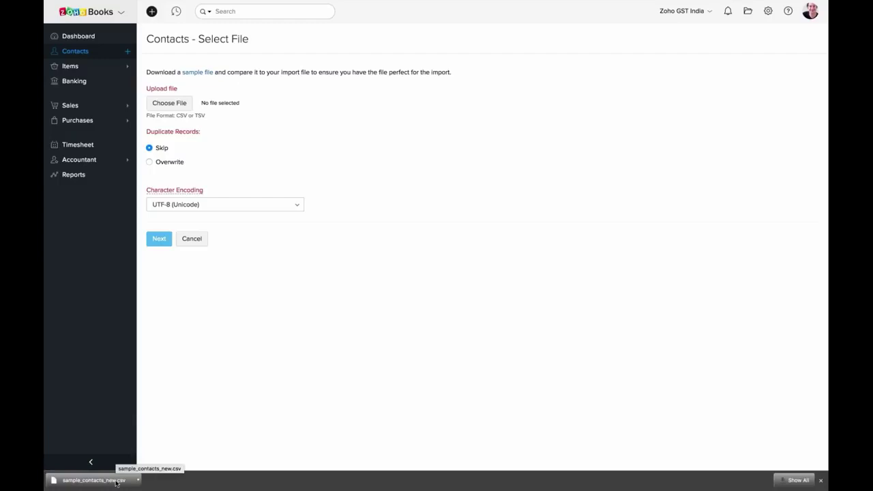
Open the list of all items and show its sorting, import and export options
left_click(93, 72)
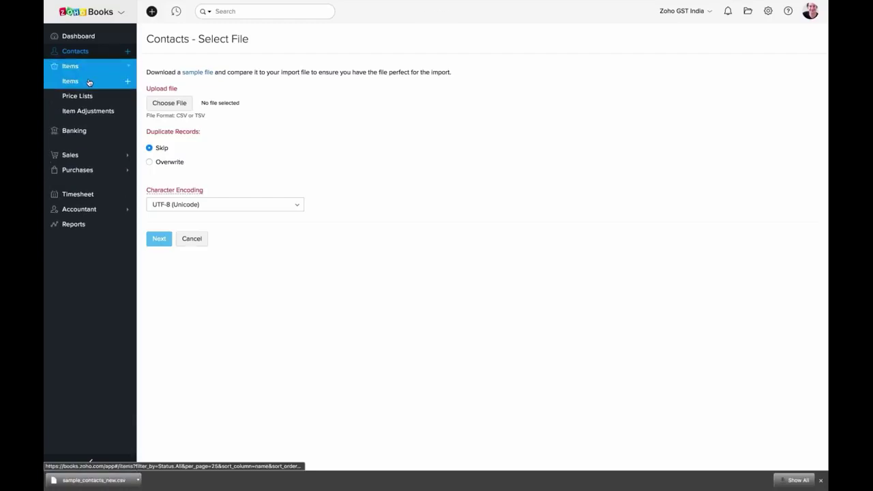
left_click(89, 82)
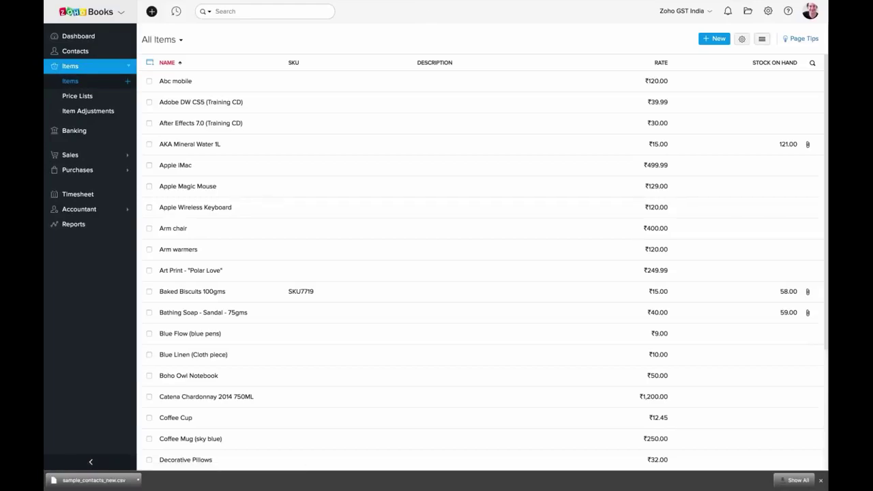
left_click(762, 38)
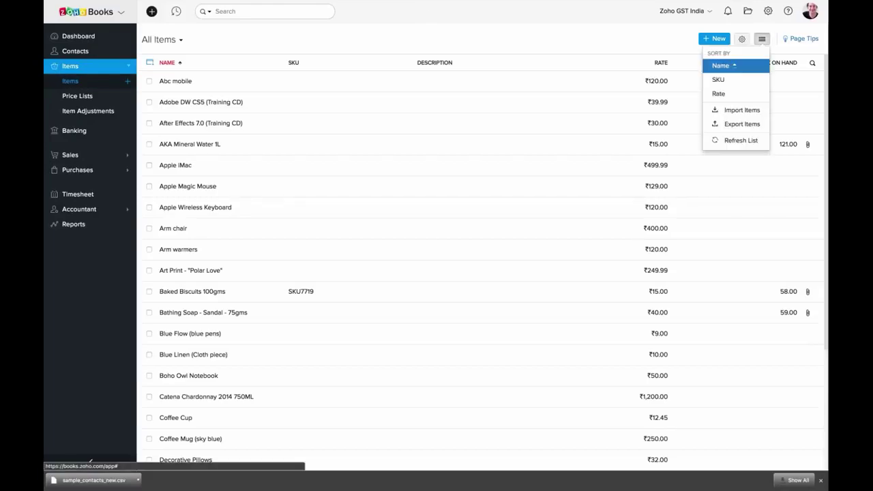
left_click(732, 112)
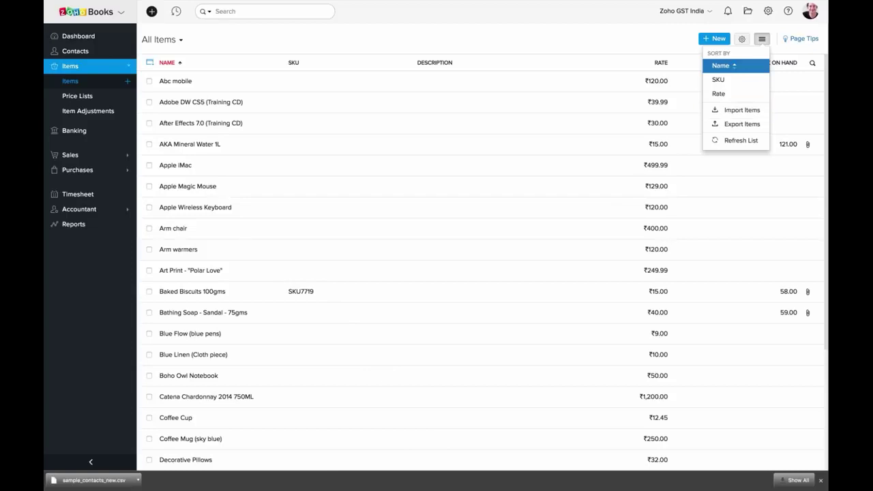
left_click(565, 52)
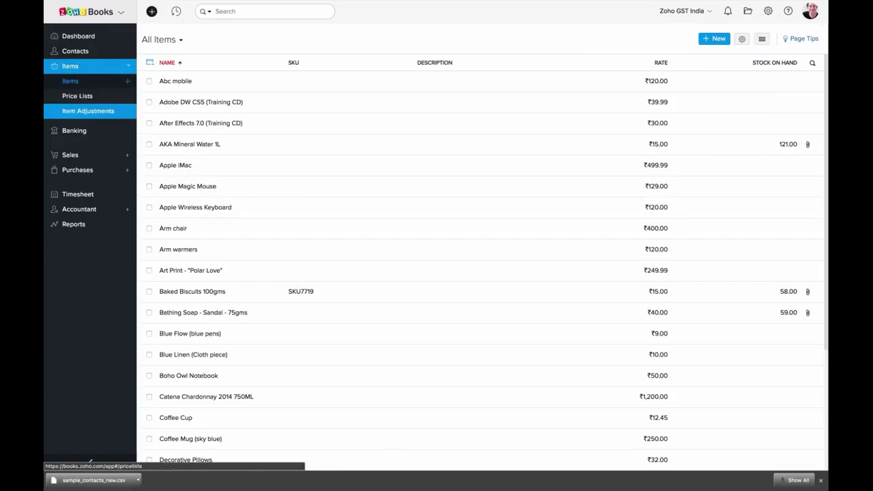
Review a new item form with Track Inventory for this item enabled, and leave it unsaved for the price lists
left_click(128, 81)
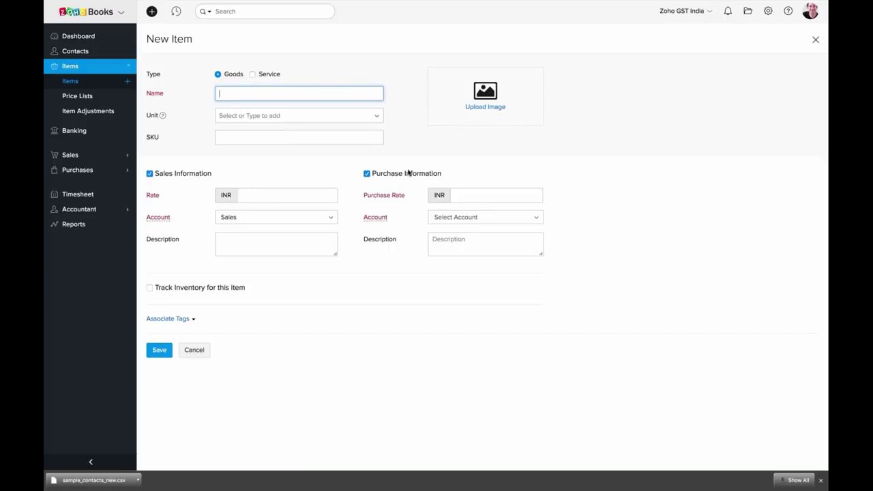
left_click(149, 288)
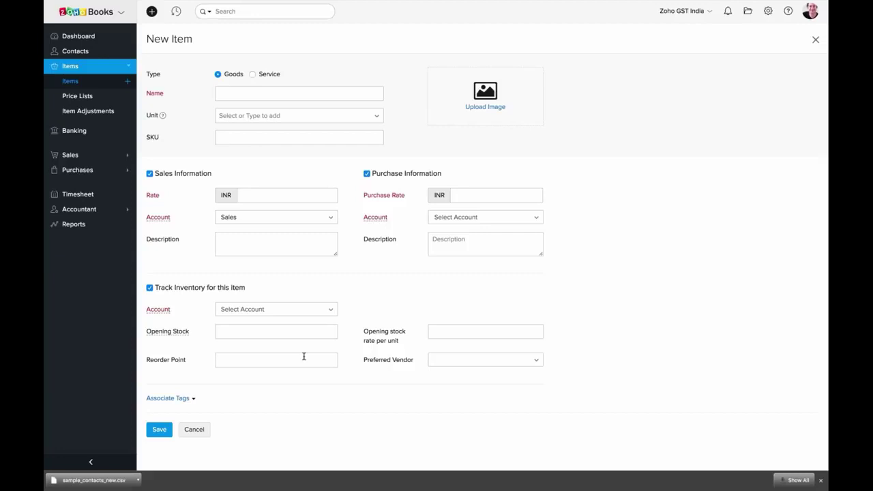
left_click(55, 98)
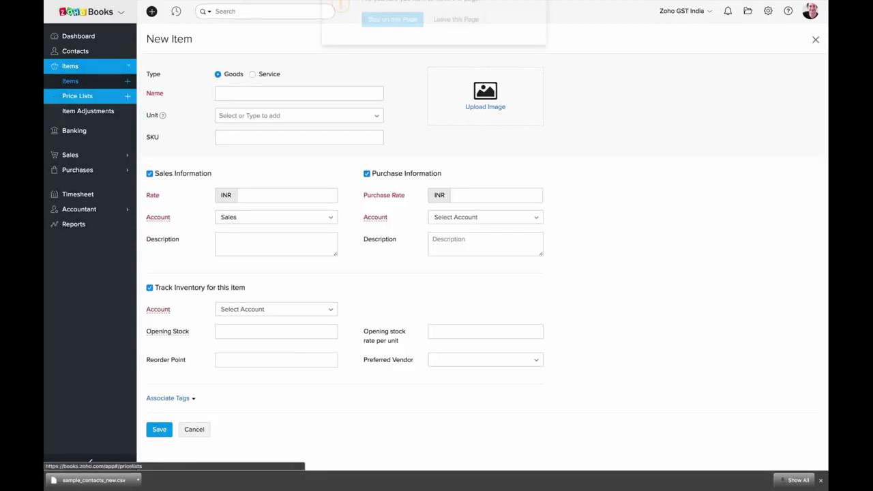
left_click(450, 35)
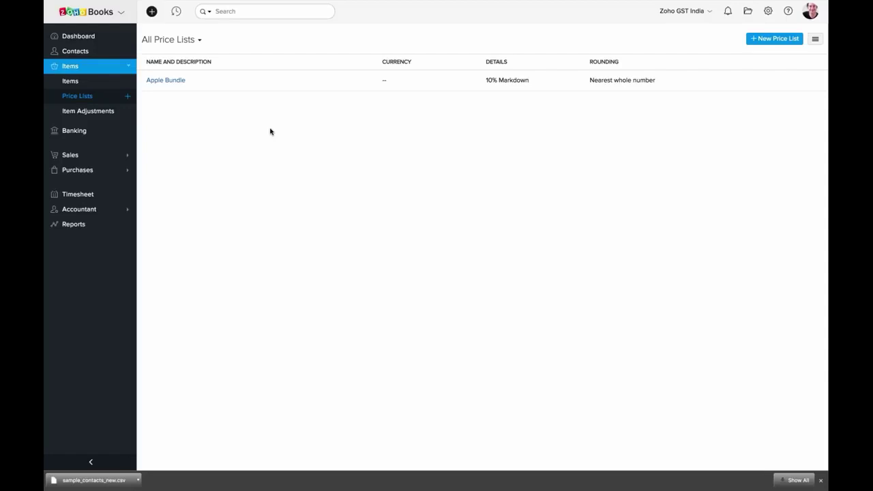
Open the item adjustments and review the quantity and value versions of a new inventory adjustment, cancelling it without saving
left_click(70, 111)
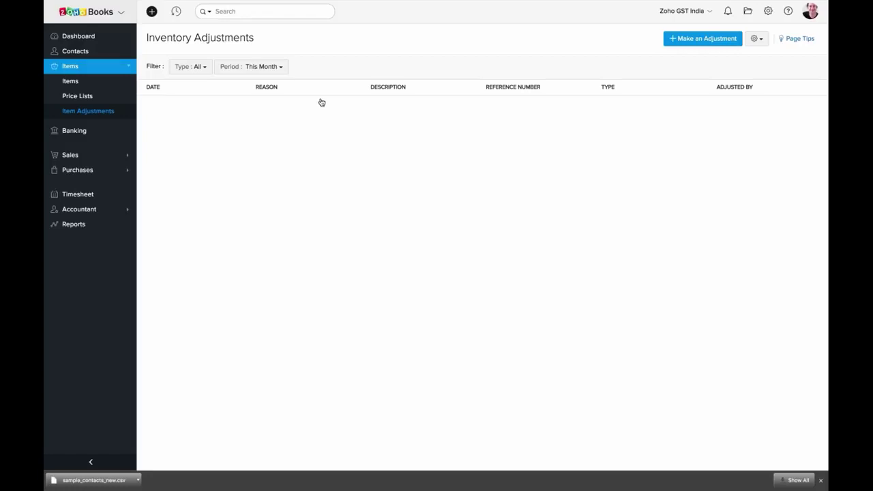
left_click(703, 39)
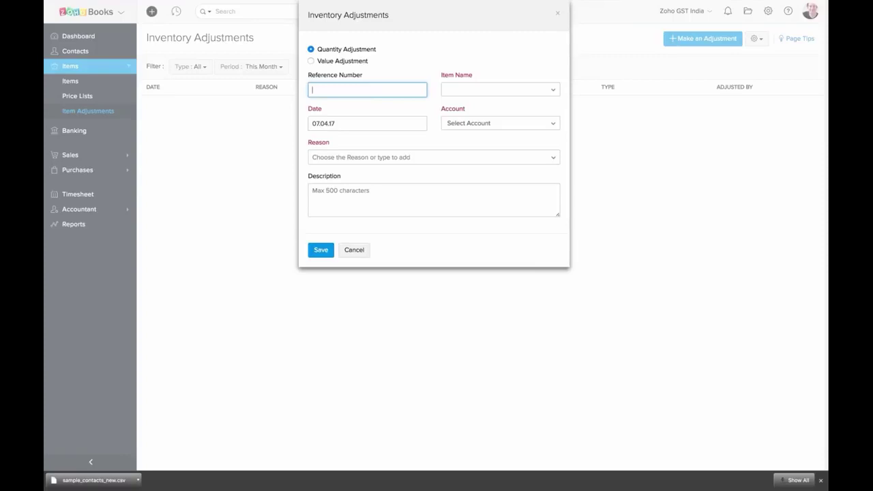
left_click(350, 61)
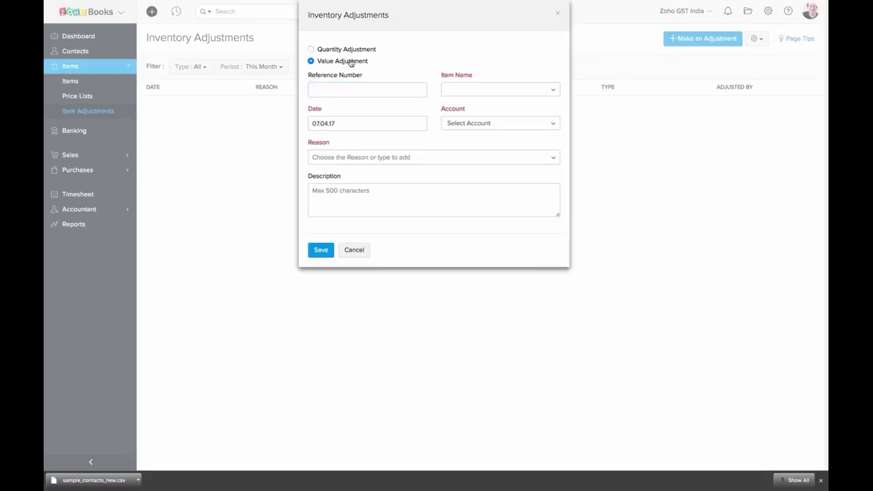
left_click(355, 250)
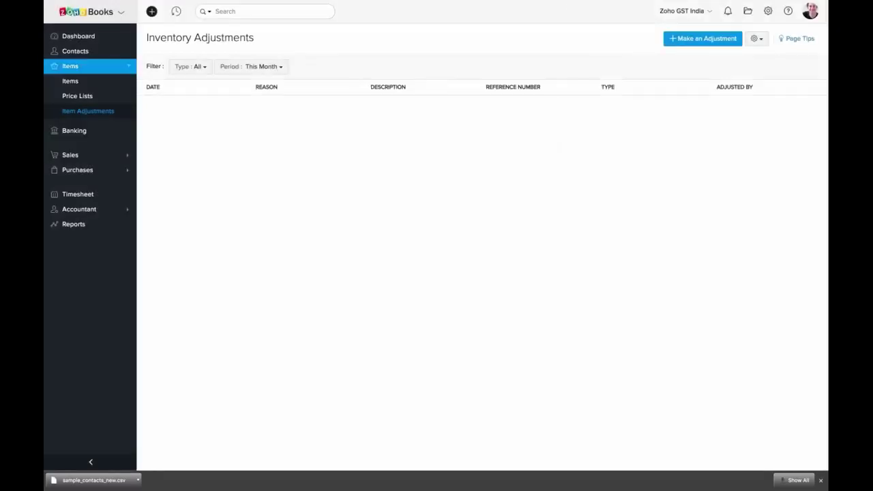
Review the banking overview, and open the HDFC Bank account to show its additional account options
left_click(72, 130)
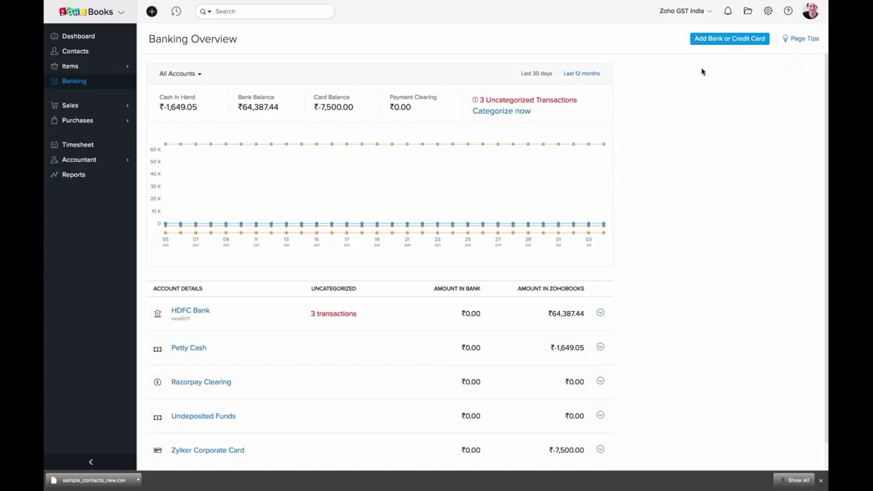
scroll(260, 390, "down", 1)
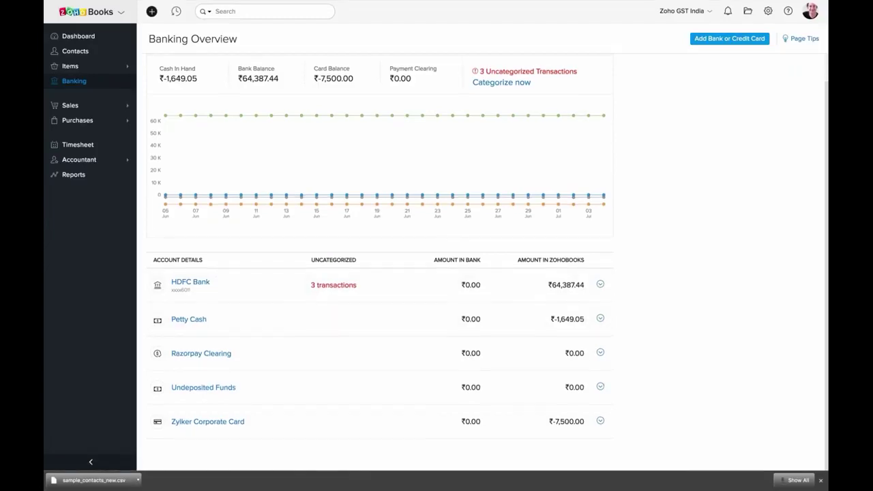
scroll(226, 178, "up", 1)
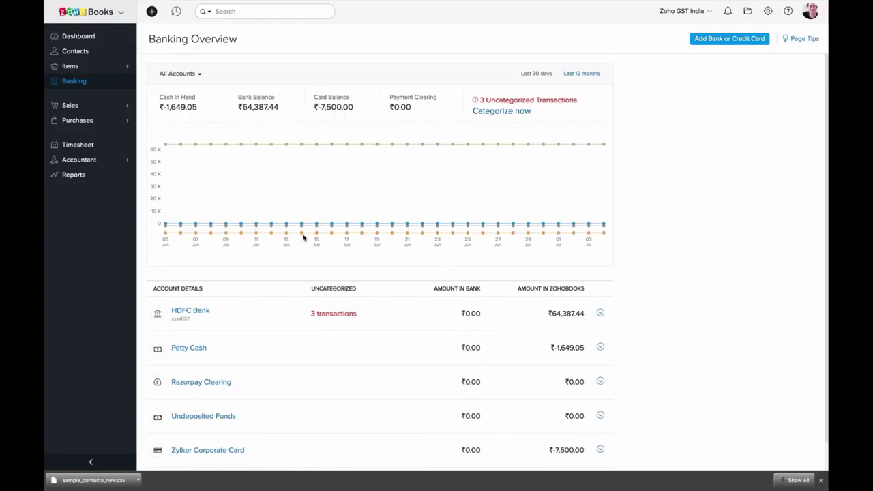
left_click(200, 312)
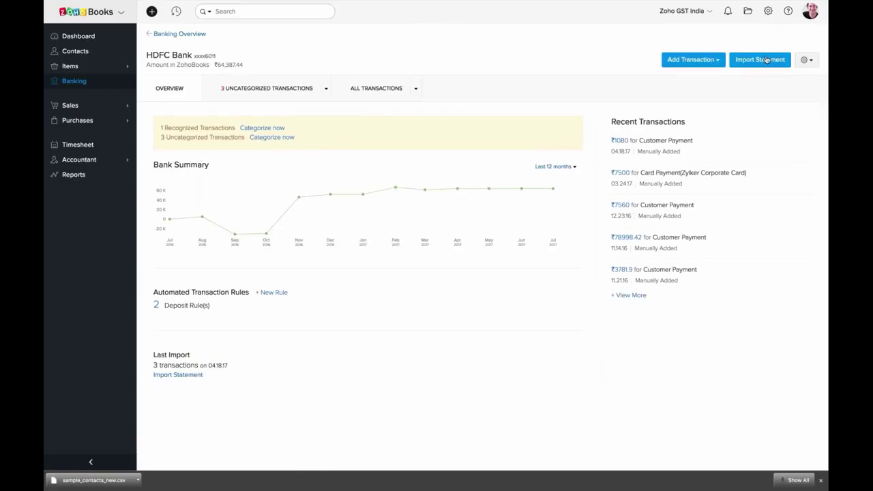
left_click(766, 59)
left_click(804, 64)
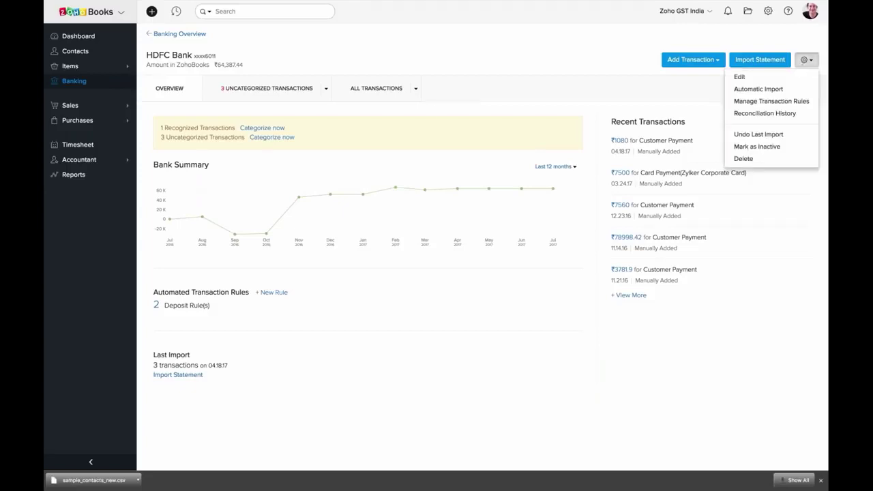
Open the list of all estimates, review a new estimate form and leave it unsaved to return to the list
left_click(68, 106)
left_click(68, 122)
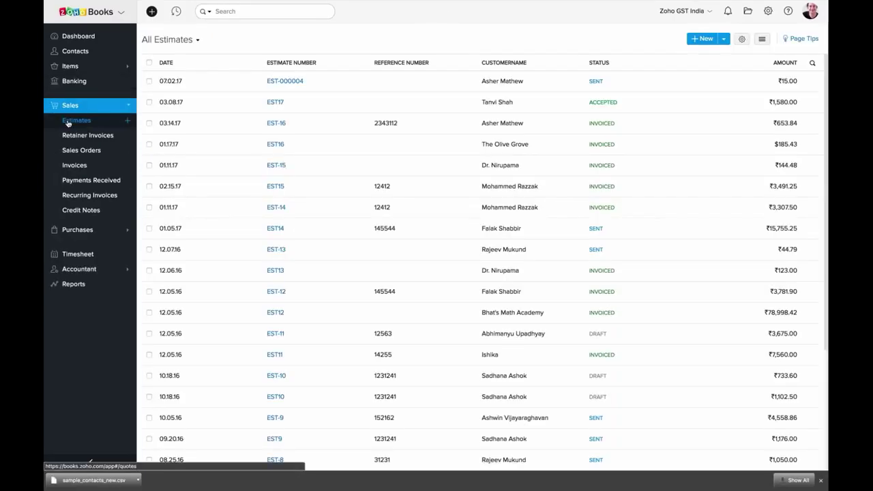
left_click(127, 121)
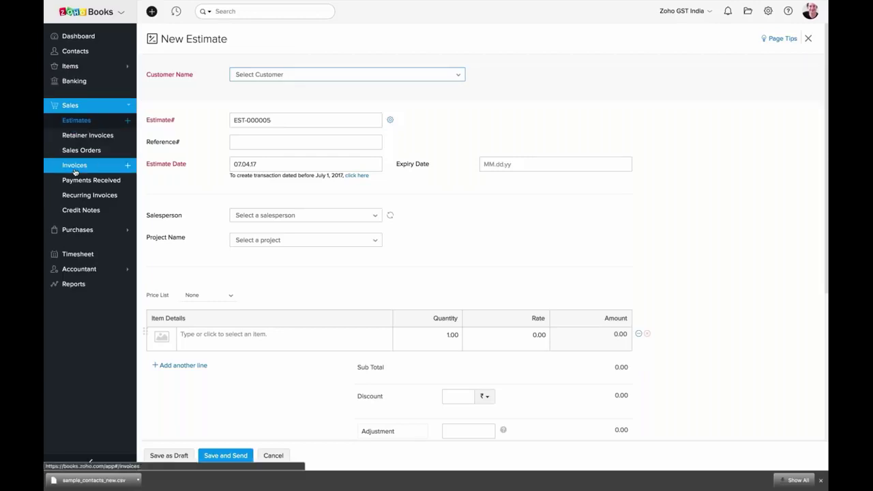
left_click(89, 127)
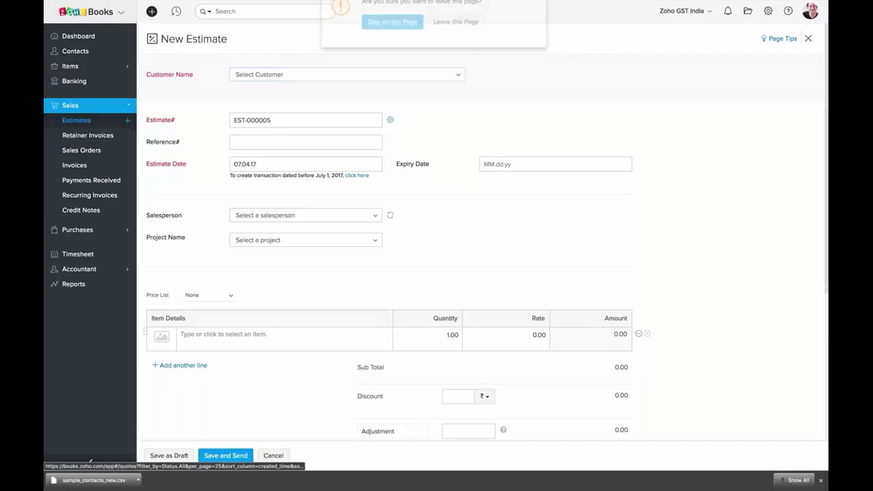
left_click(456, 32)
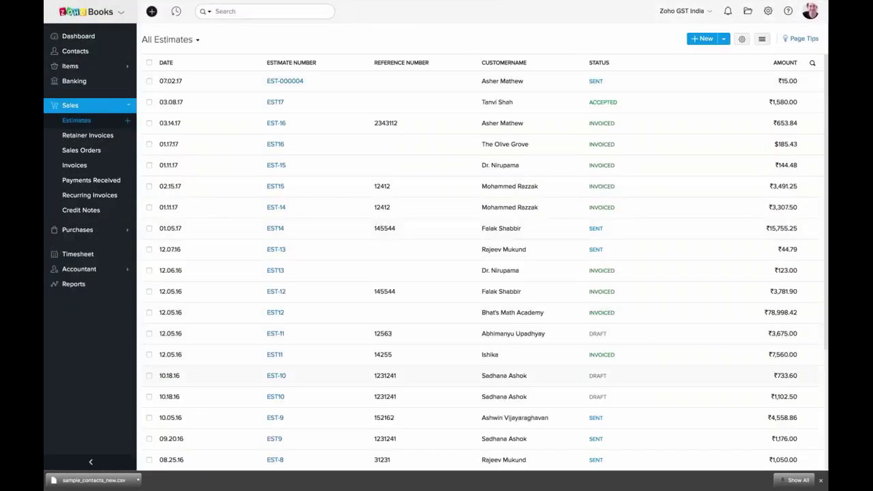
Open estimate EST-000004 and mark it as accepted
left_click(275, 101)
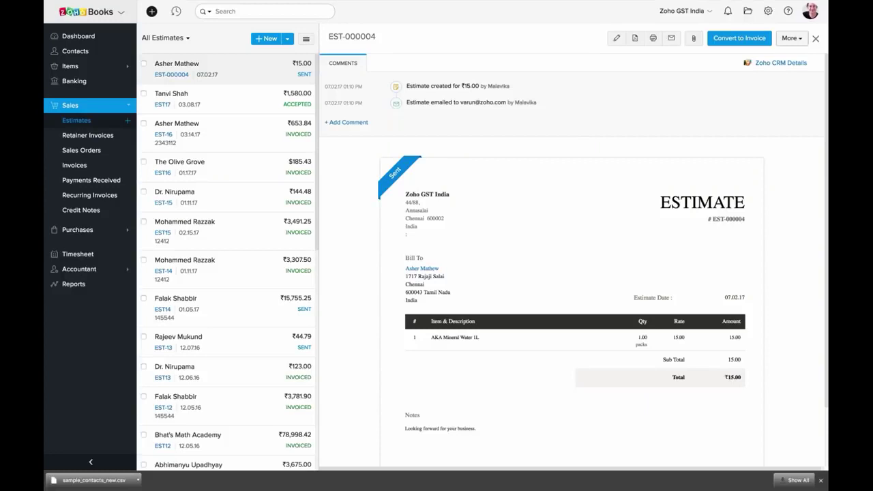
left_click(791, 39)
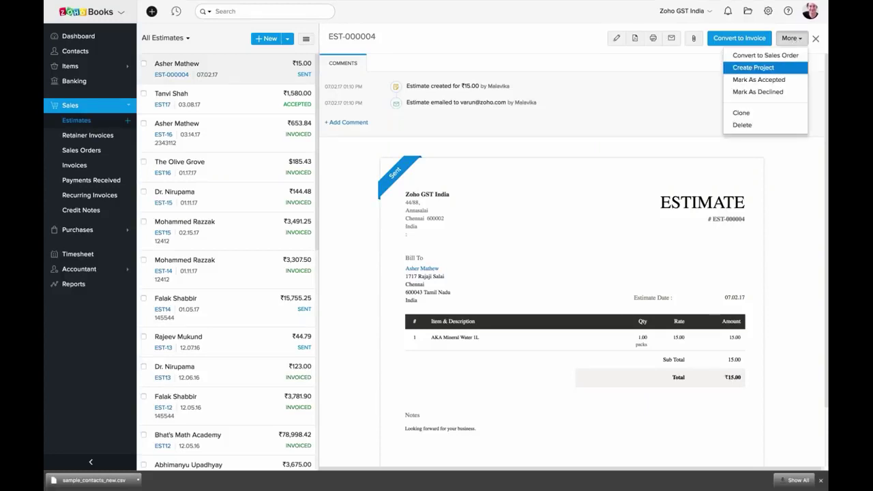
left_click(758, 79)
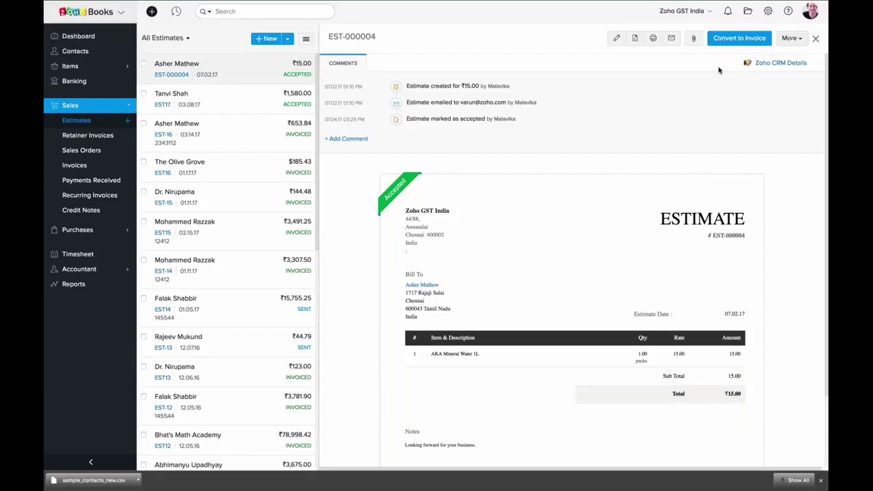
Convert the accepted estimate to an invoice and save the invoice as a draft
left_click(729, 39)
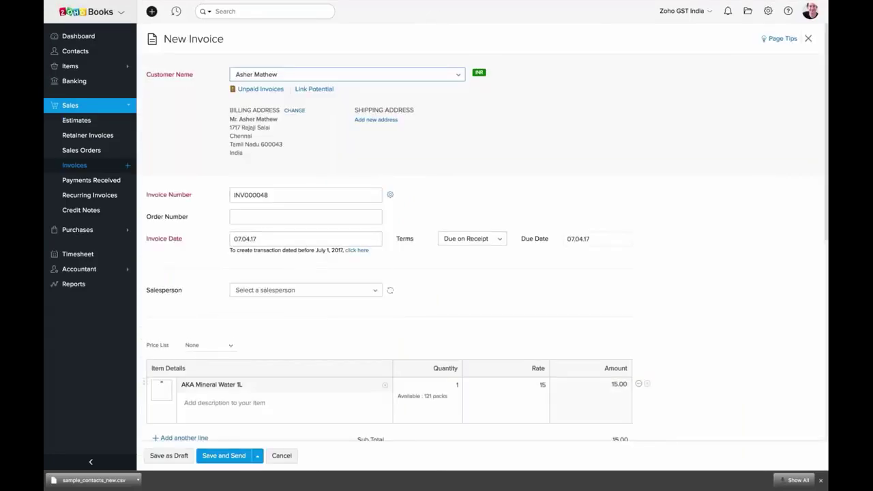
scroll(483, 246, "down", 6)
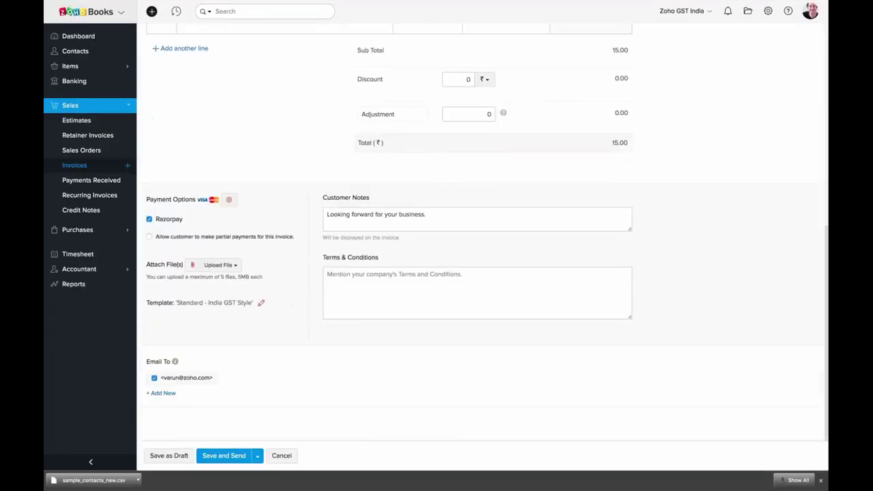
left_click(168, 456)
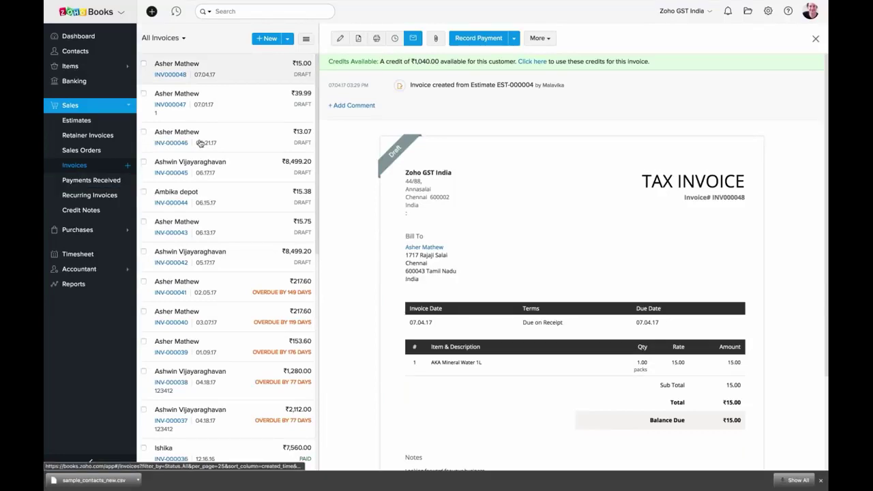
Mark the new draft invoice as sent
left_click(554, 39)
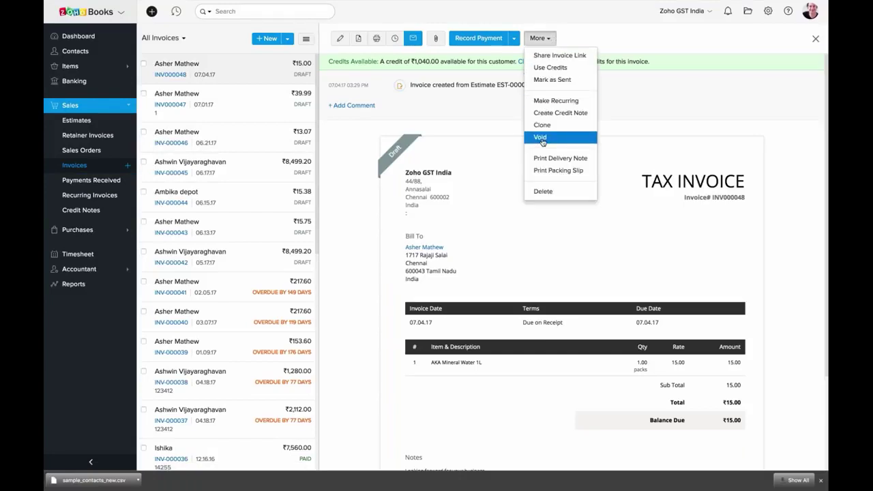
left_click(561, 80)
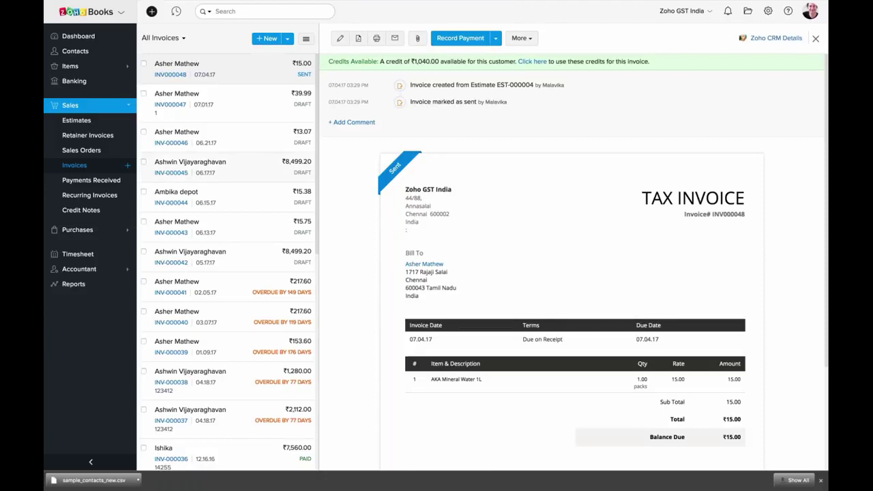
Open a blank new bill form from the purchases module and review its fields
left_click(77, 230)
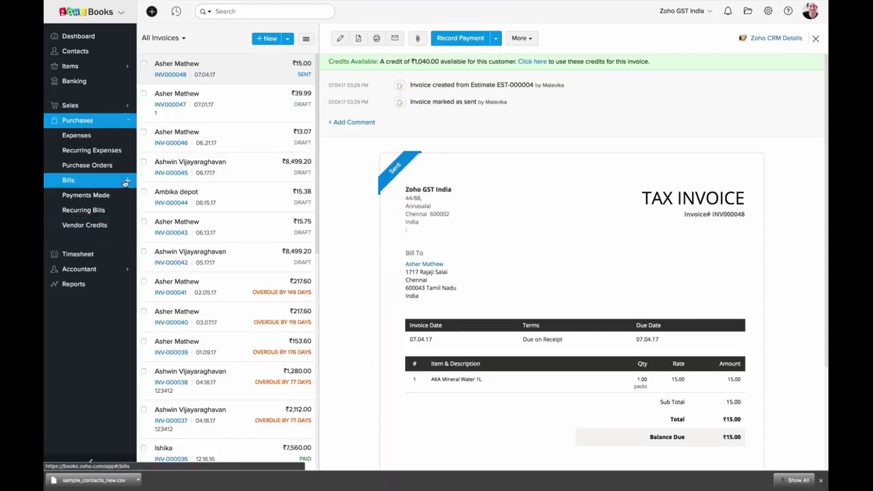
left_click(127, 183)
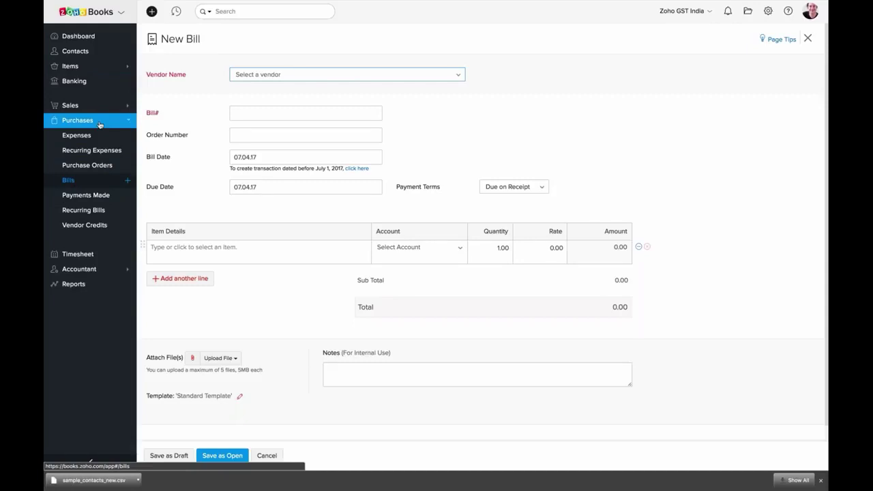
View the list of all sales orders and the list of payments received
left_click(71, 106)
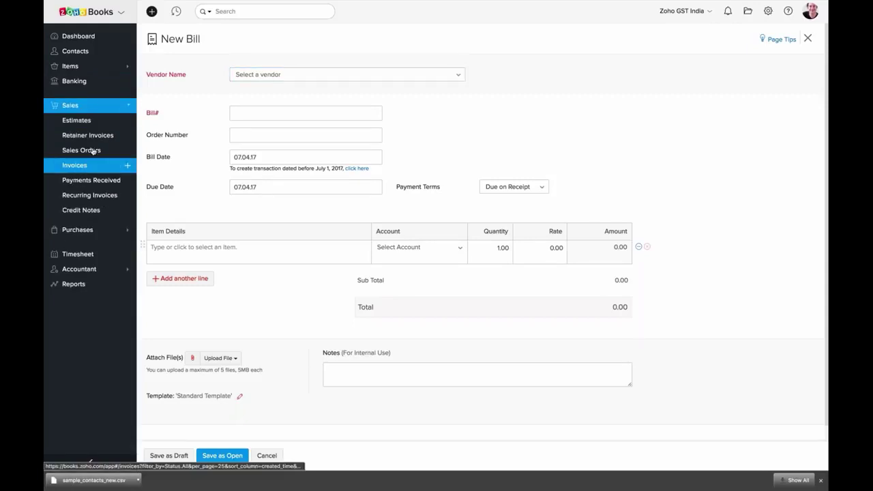
left_click(91, 151)
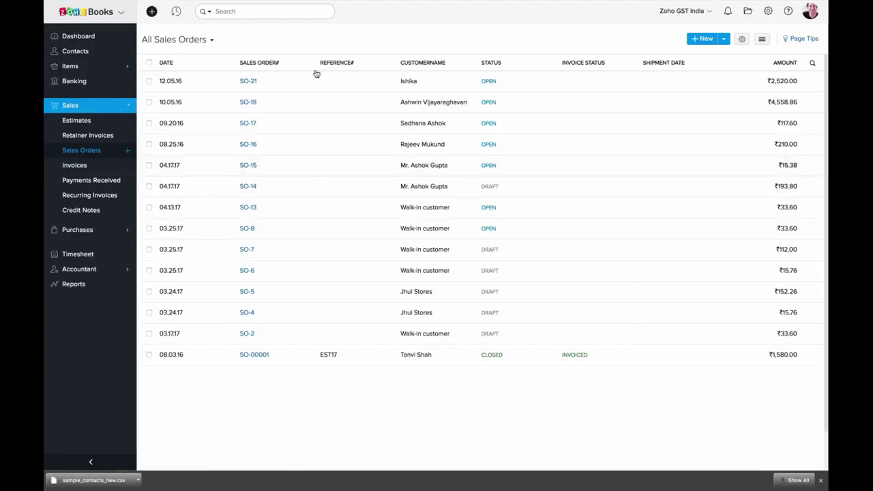
left_click(105, 183)
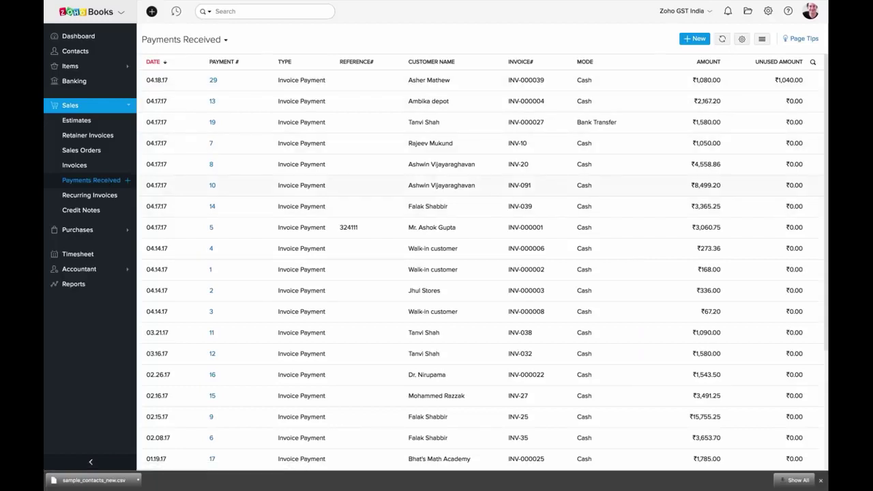
Open invoice INV000048 and record a cash payment of 15 INR for it, deposited to HDFC Bank
left_click(100, 166)
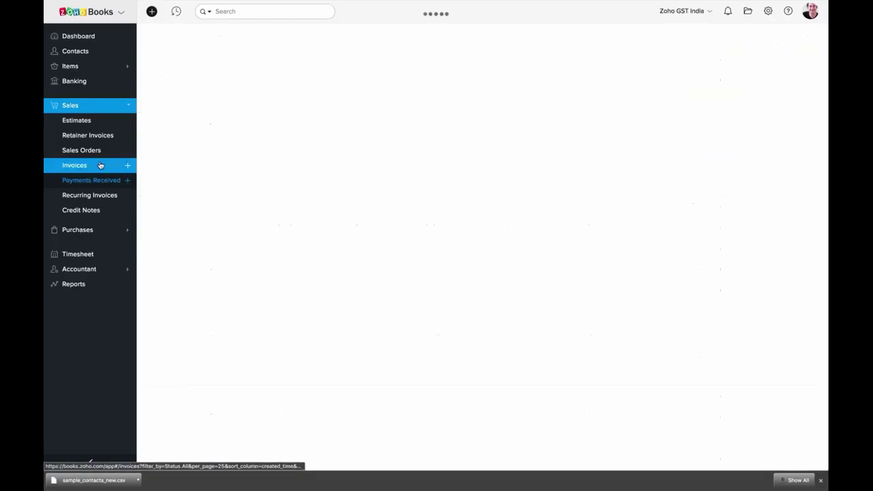
left_click(399, 82)
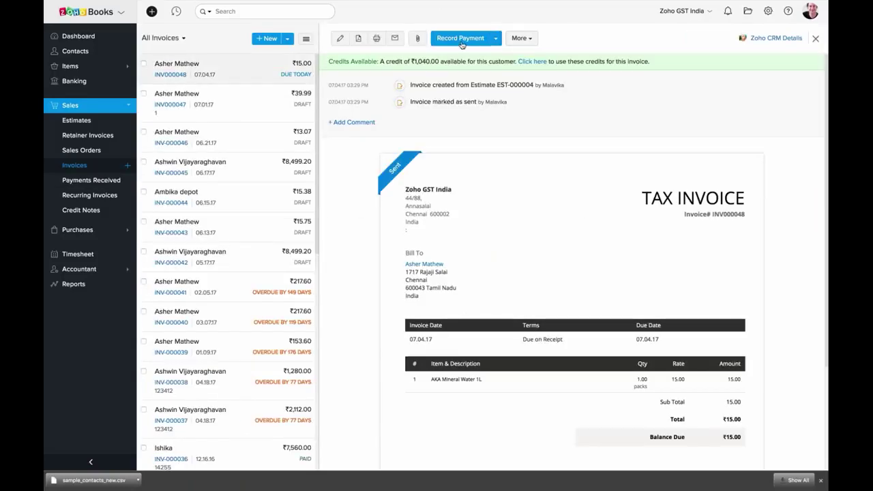
left_click(496, 39)
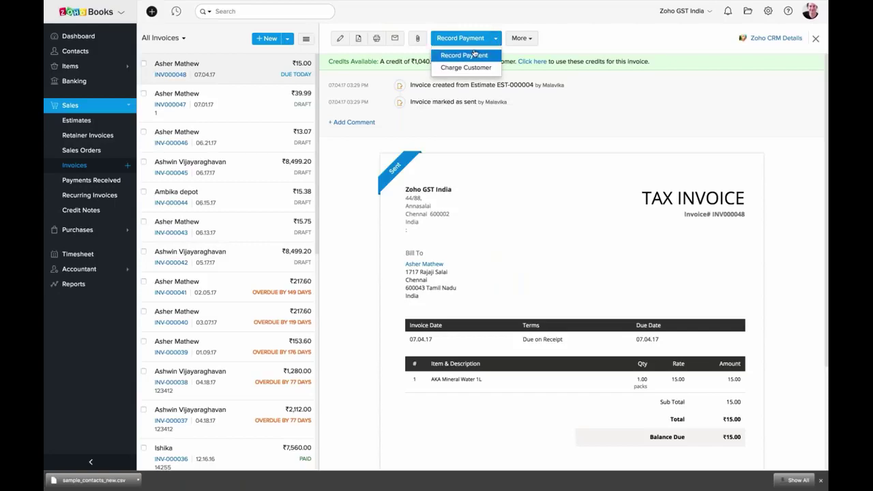
left_click(474, 55)
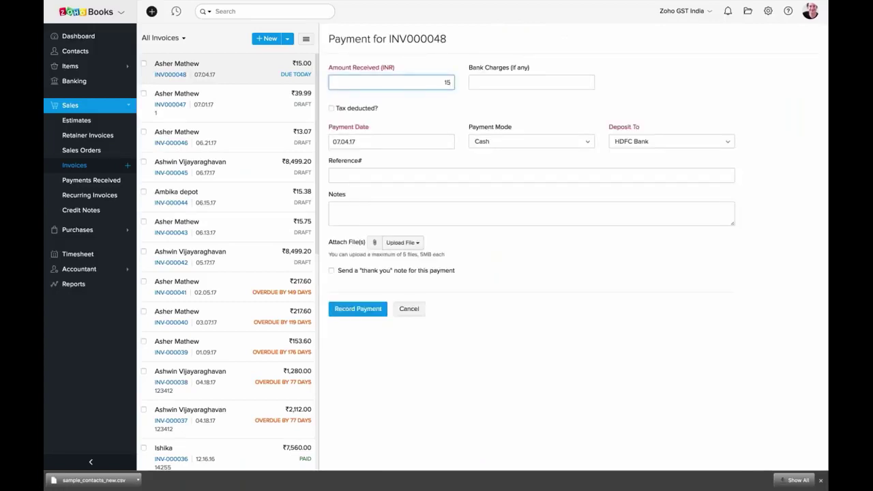
left_click(351, 311)
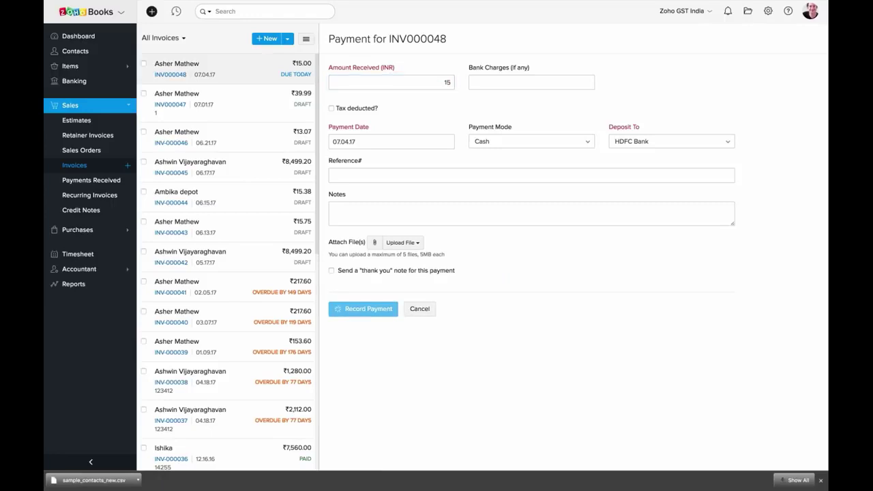
View the recurring invoices list and examine a new recurring invoice form, including its repeat frequency options
left_click(89, 194)
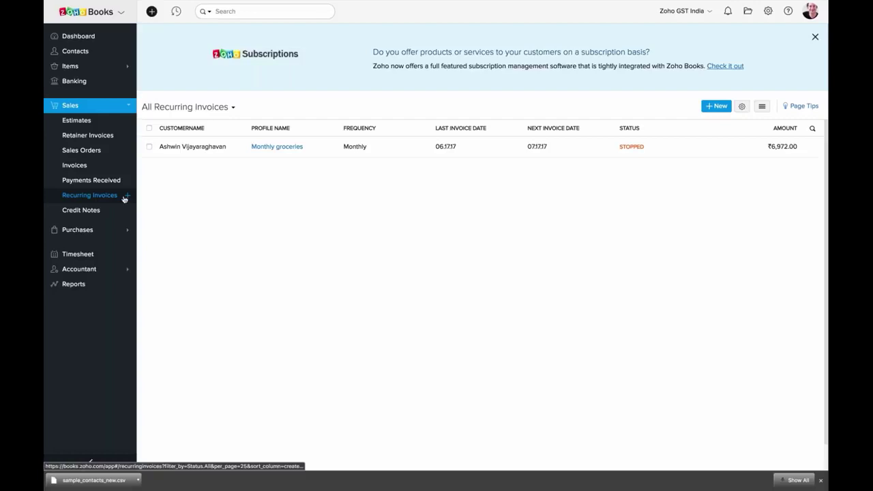
left_click(125, 198)
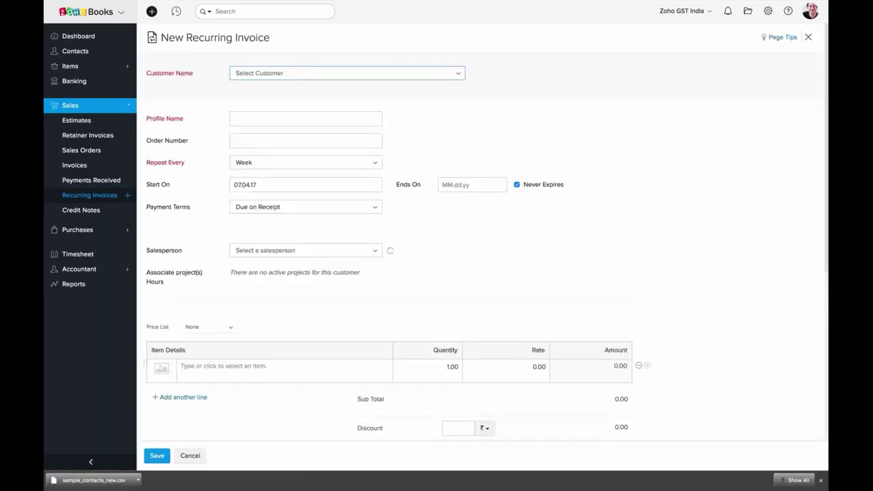
scroll(336, 279, "down", 1)
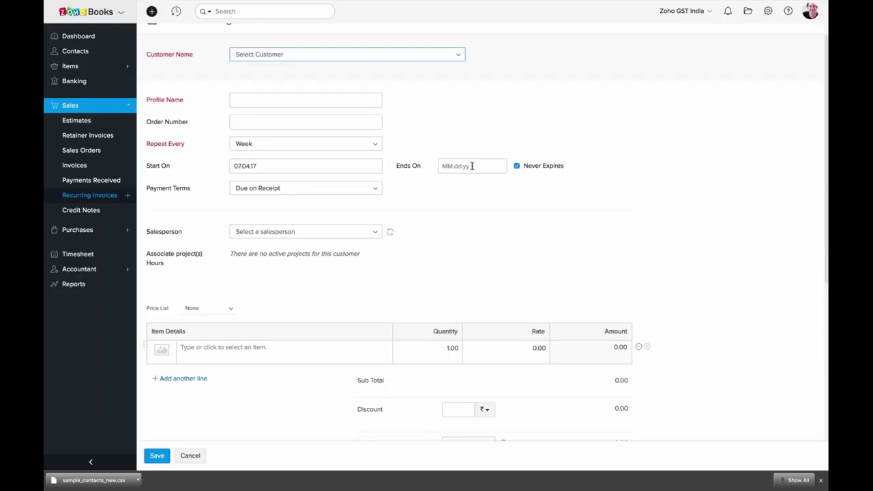
left_click(364, 148)
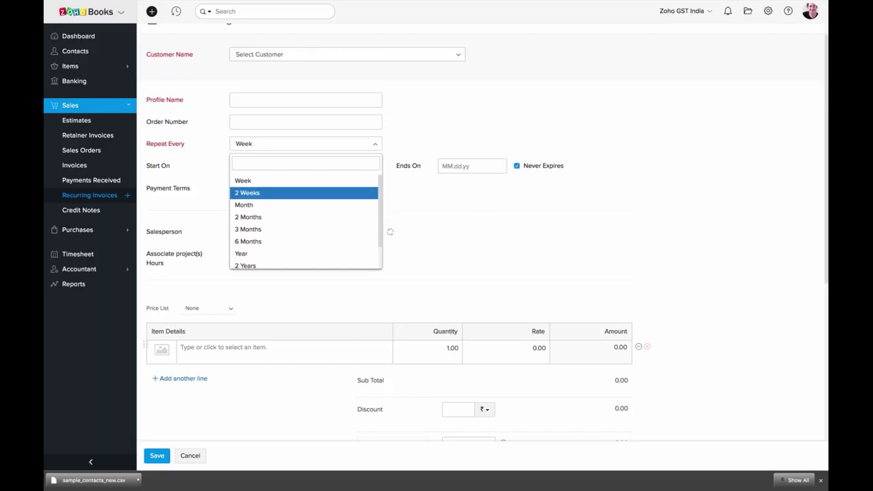
left_click(393, 198)
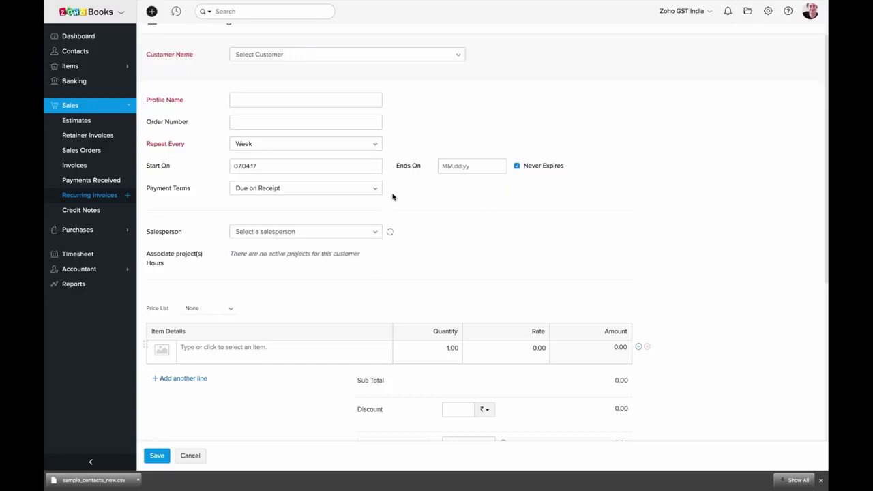
Open the credit notes page and review the life cycle of a credit note
left_click(81, 210)
left_click(456, 34)
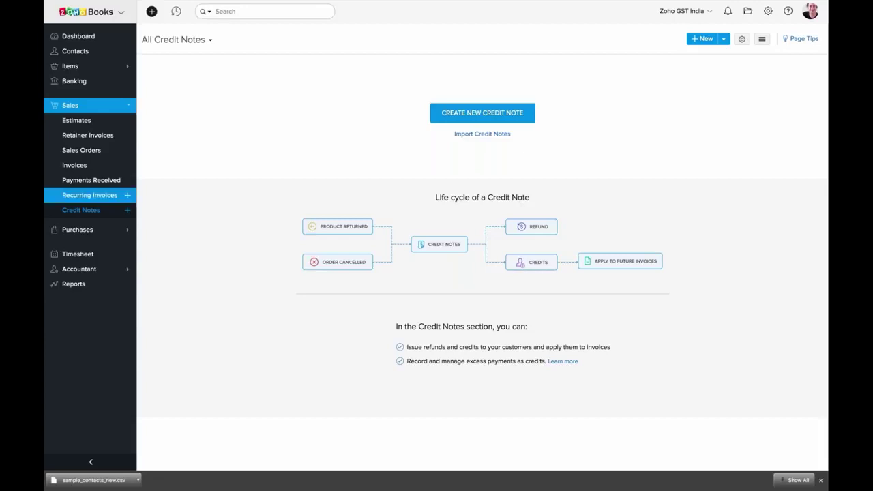
View the list of all expenses and the recurring expenses page in the purchases module
left_click(103, 229)
left_click(109, 140)
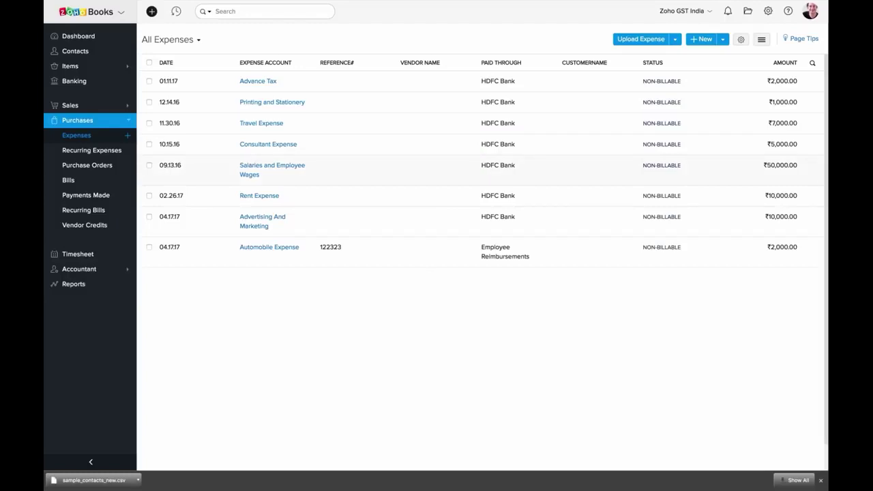
left_click(73, 152)
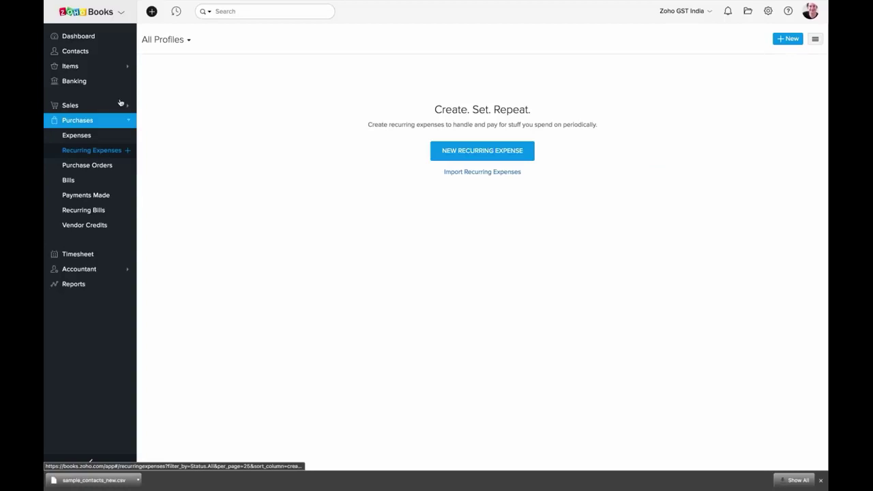
Open the list of all purchase orders and view the details of purchase order PO-00001
left_click(96, 168)
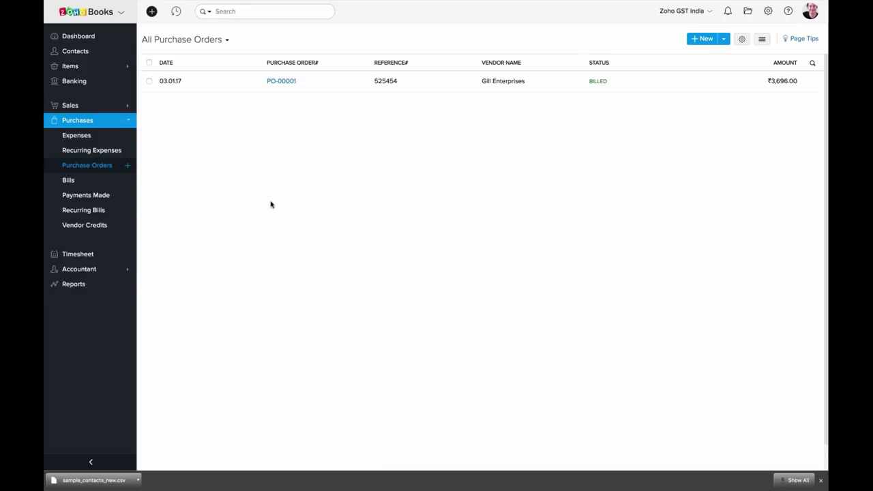
left_click(228, 88)
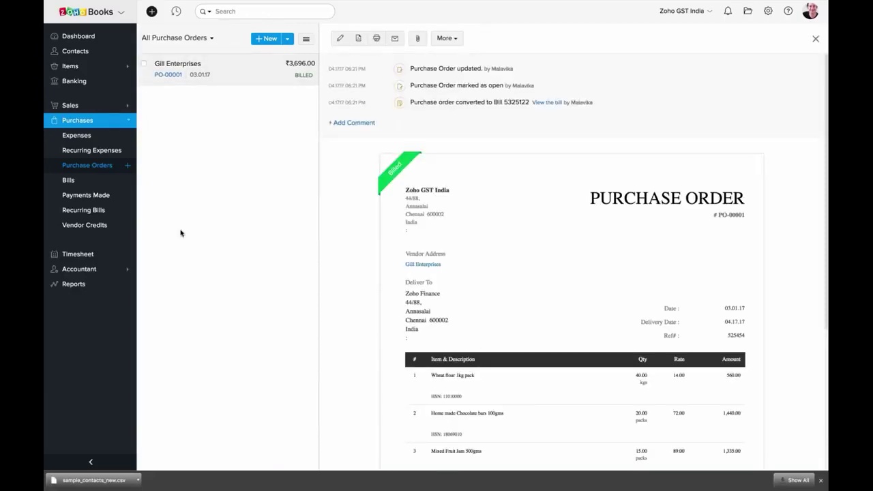
View the list of payments made to vendors and the vendor credits page
left_click(108, 203)
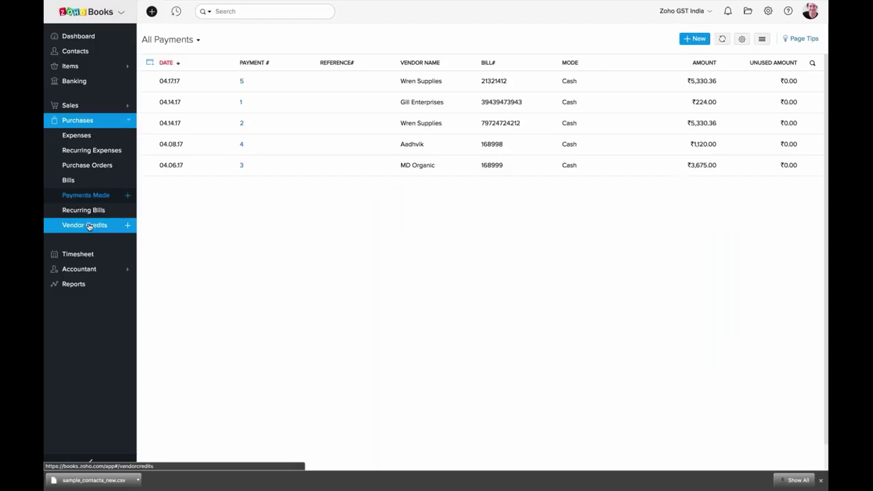
left_click(89, 226)
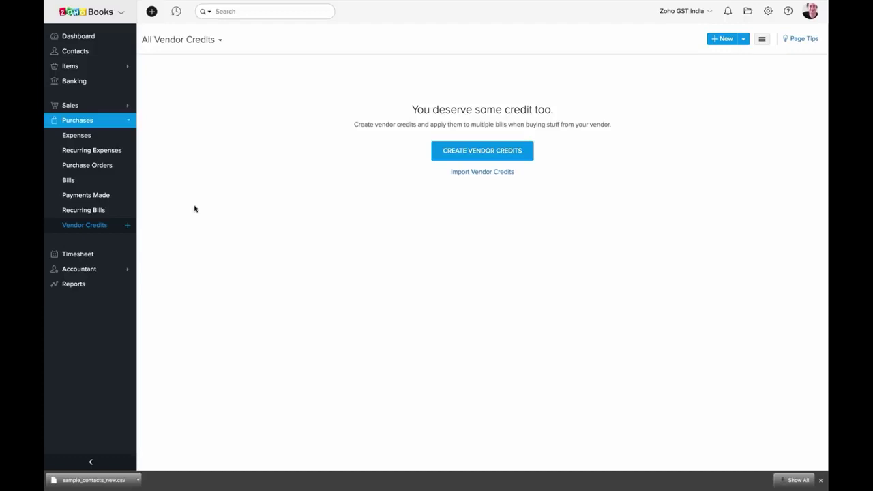
Open a new project form in the timesheet module and look through the customers available for it
left_click(77, 254)
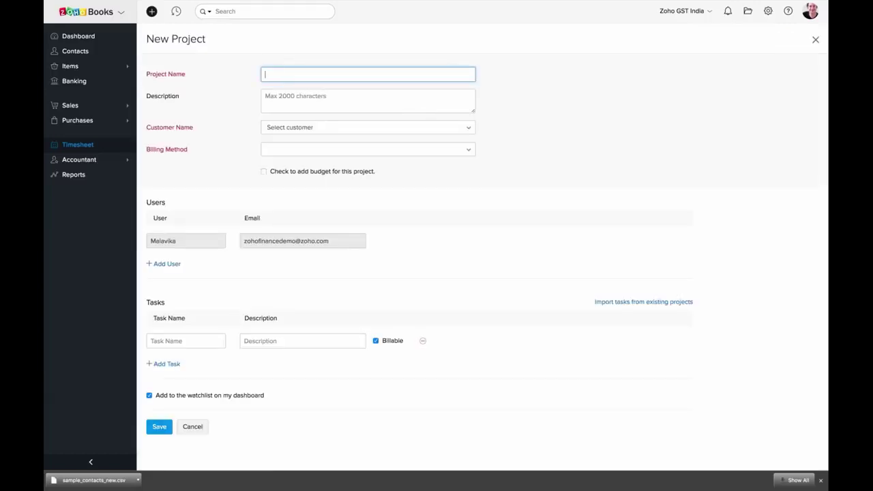
left_click(332, 134)
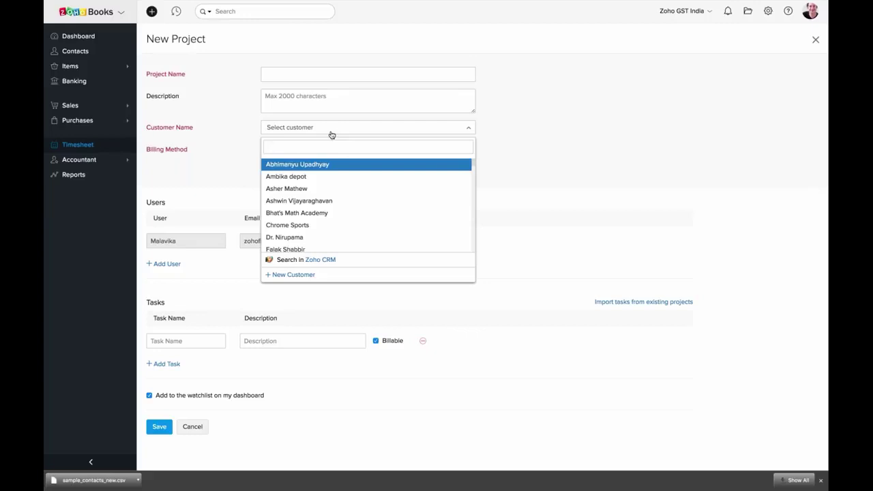
left_click(563, 127)
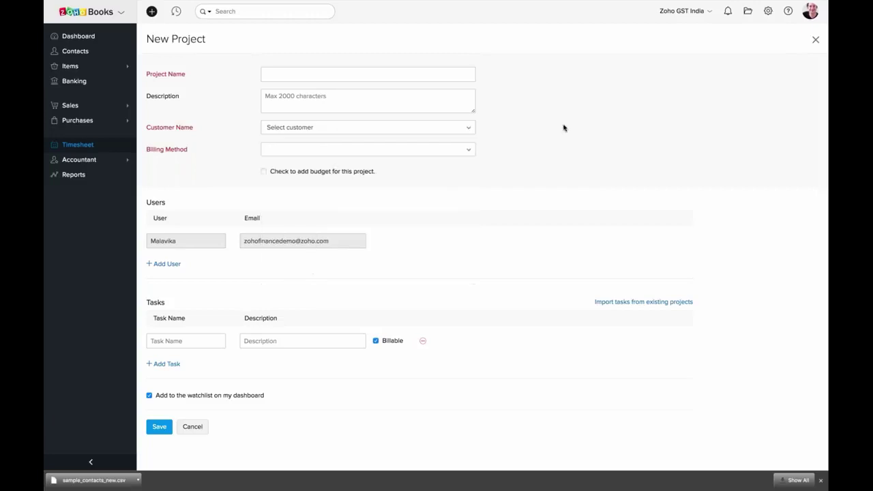
Set the new project's billing method to Based on Task Hours and examine the task's hourly rate field
left_click(369, 148)
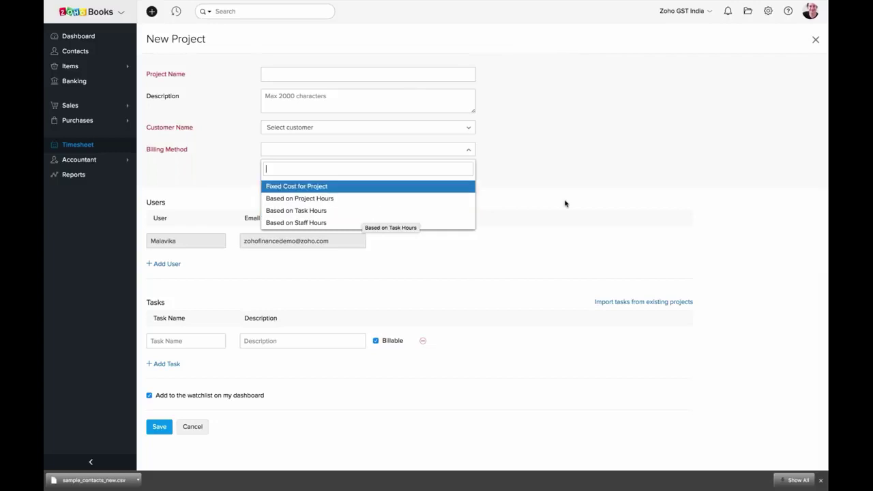
left_click(458, 211)
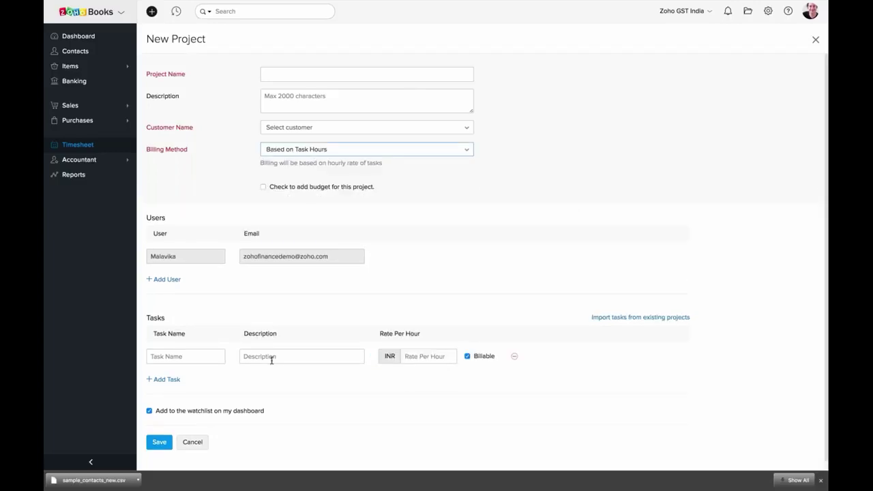
left_click(413, 356)
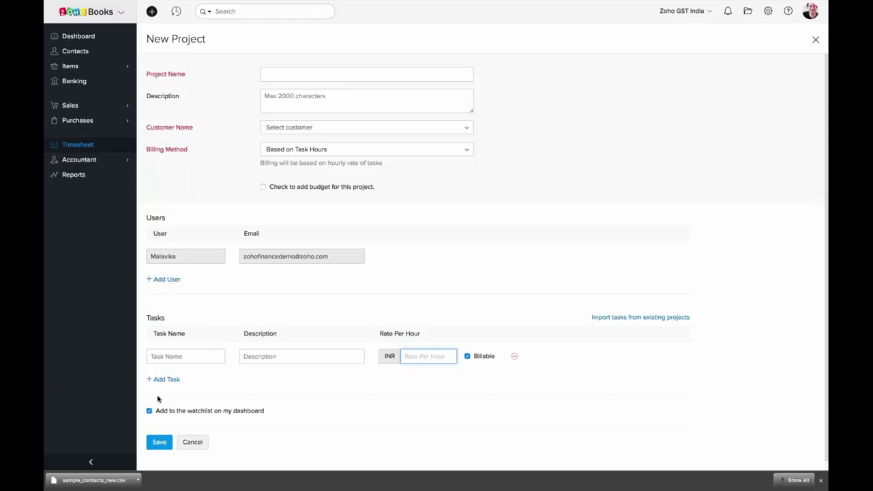
Switch to the Zoho Books website in the browser and examine its integrations and mobile app sections
mouse_move(437, 1)
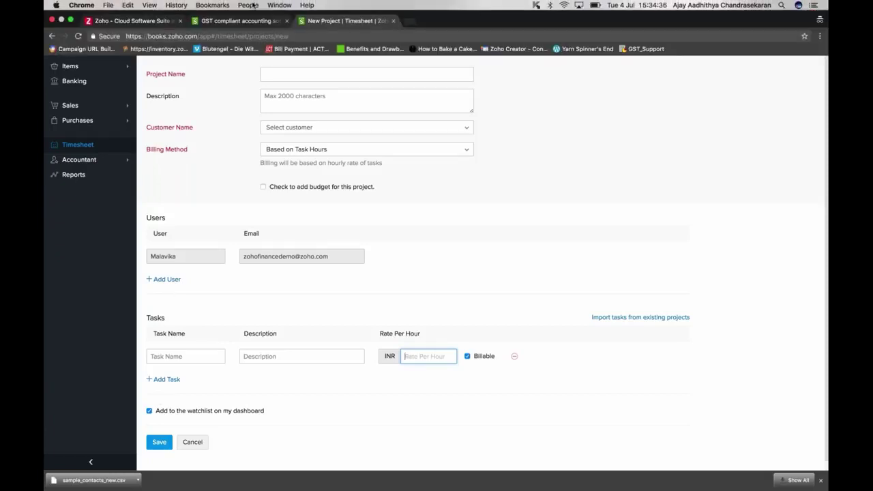
left_click(238, 20)
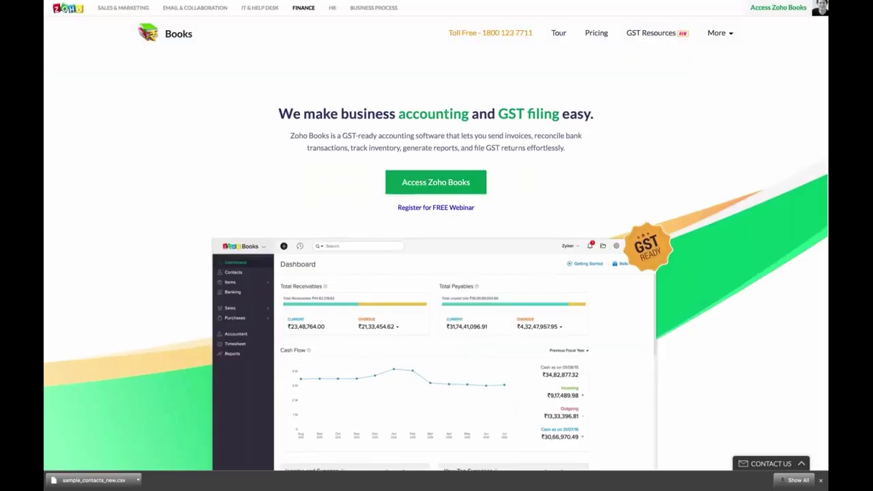
scroll(437, 273, "down", 10)
scroll(437, 273, "down", 15)
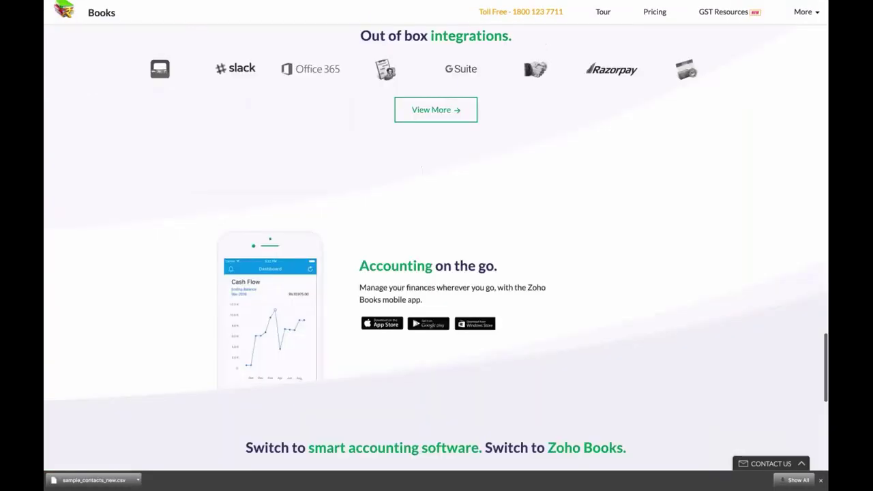
scroll(437, 273, "up", 5)
scroll(381, 163, "down", 7)
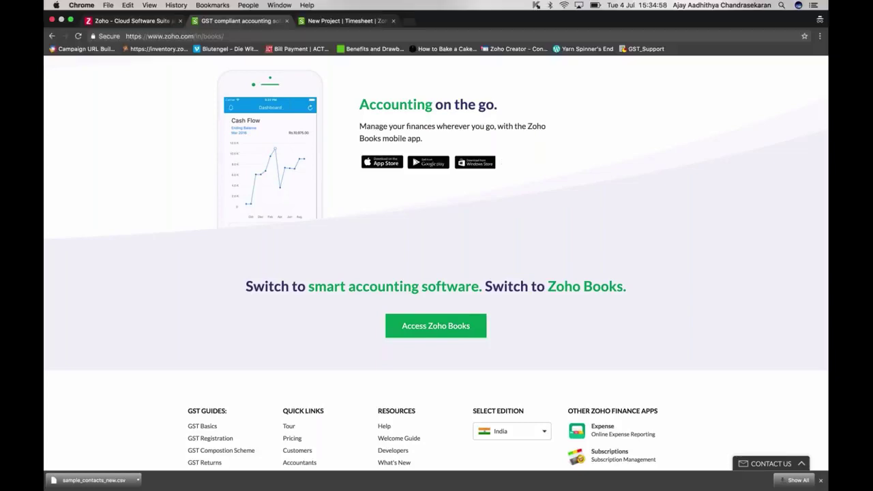
Switch back to the Zoho Books application, leave the project form unsaved and open the accountant module's manual journals
left_click(337, 26)
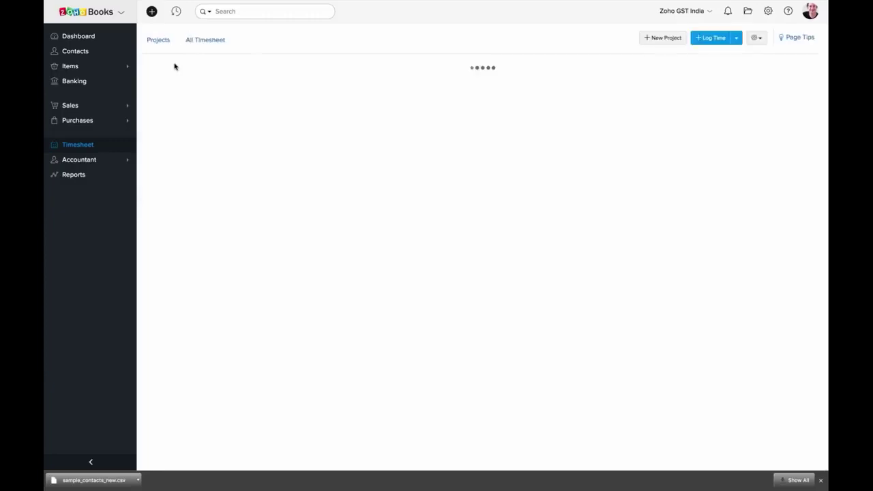
left_click(55, 161)
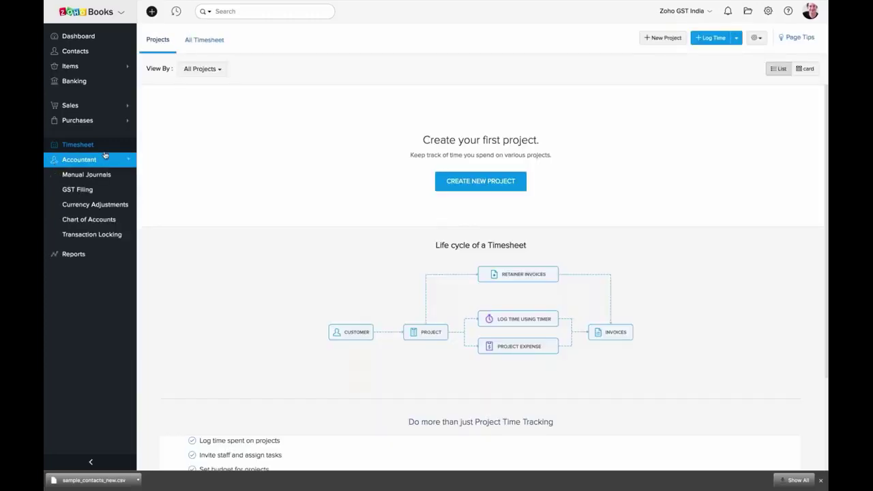
left_click(87, 175)
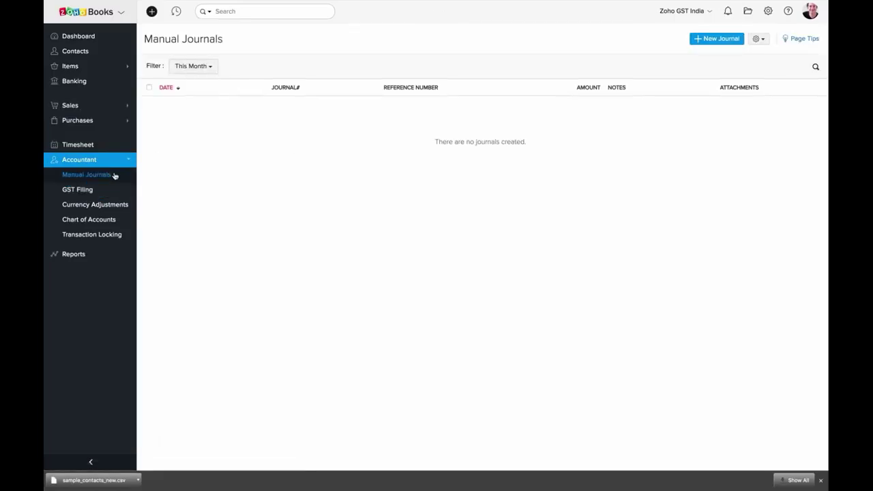
Open the accountant module's GST Filing page and look over the module's remaining entries
left_click(101, 191)
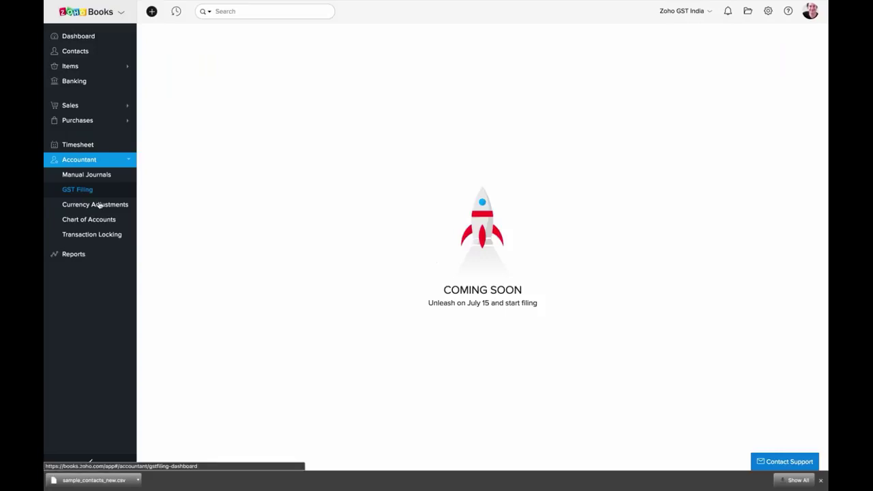
left_click(99, 206)
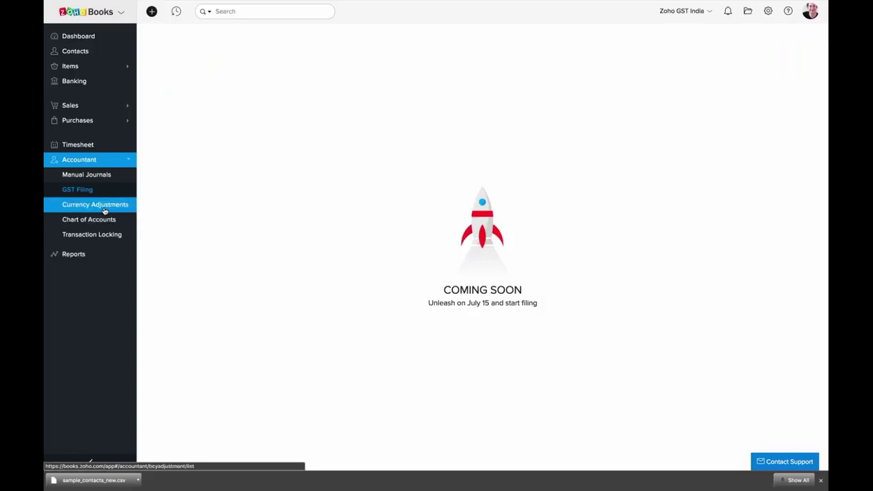
Open the reports module and examine the available report categories, from Business Overview and Receivables to Payables, Accountant and Activity
left_click(73, 254)
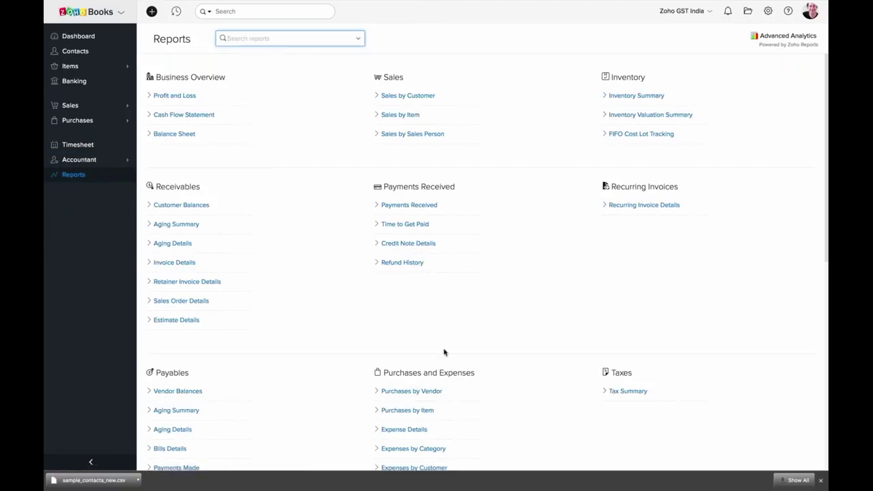
scroll(444, 352, "down", 3)
scroll(444, 352, "down", 5)
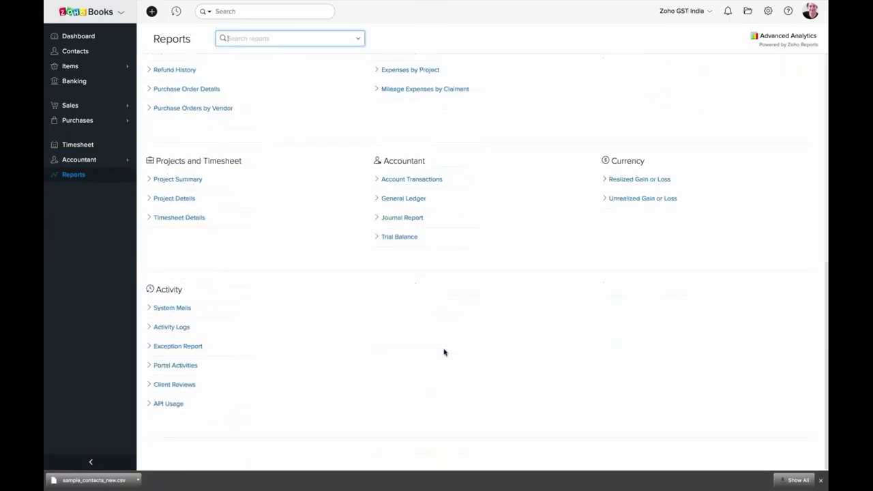
scroll(444, 352, "up", 5)
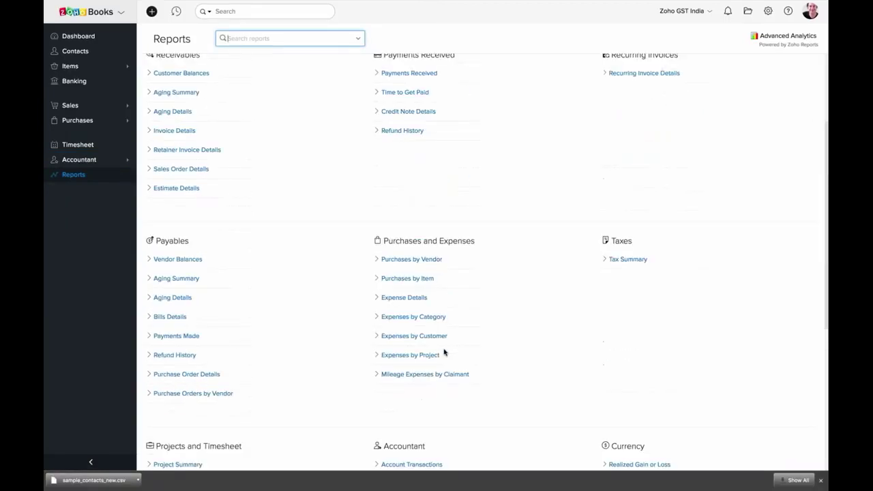
scroll(445, 352, "up", 1)
scroll(444, 353, "up", 1)
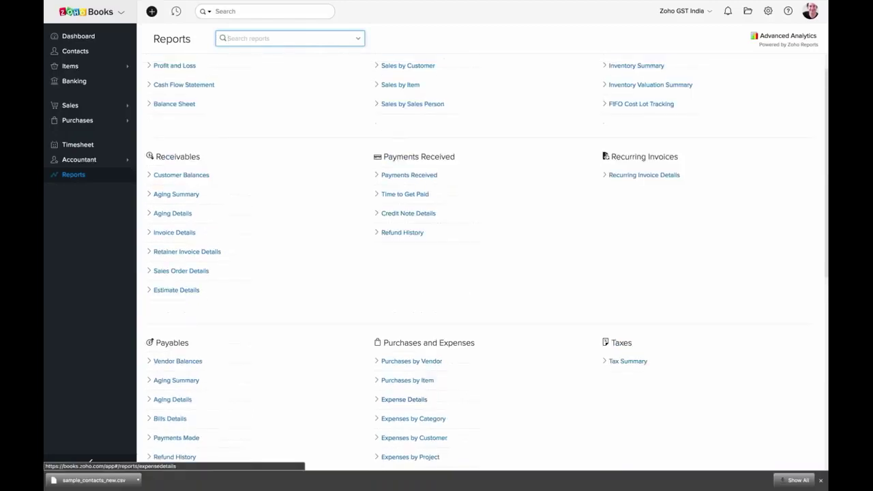
scroll(444, 352, "down", 2)
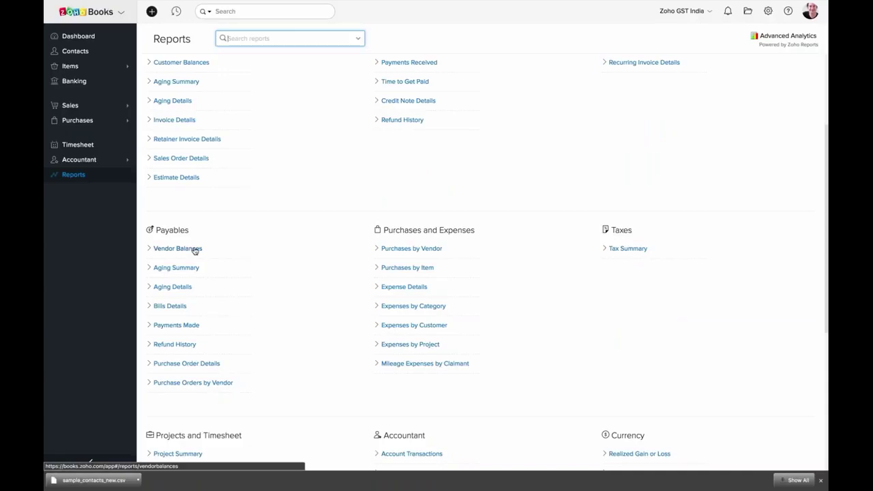
scroll(195, 252, "down", 3)
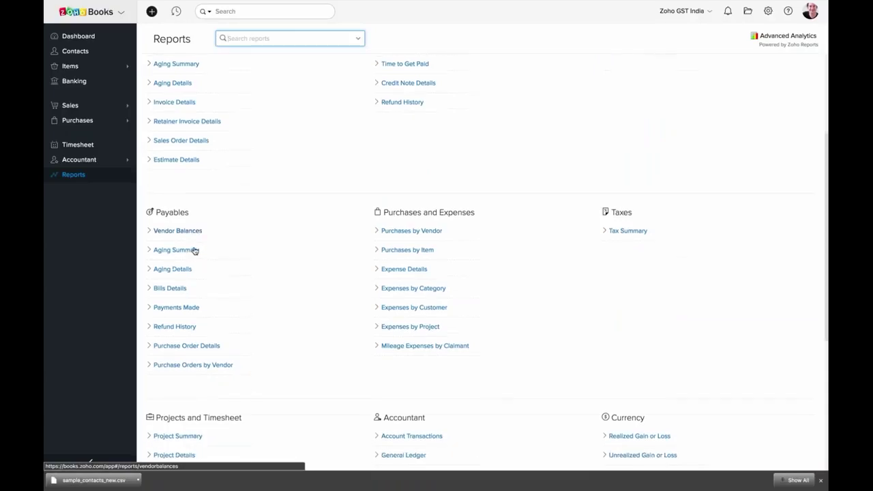
scroll(194, 251, "down", 7)
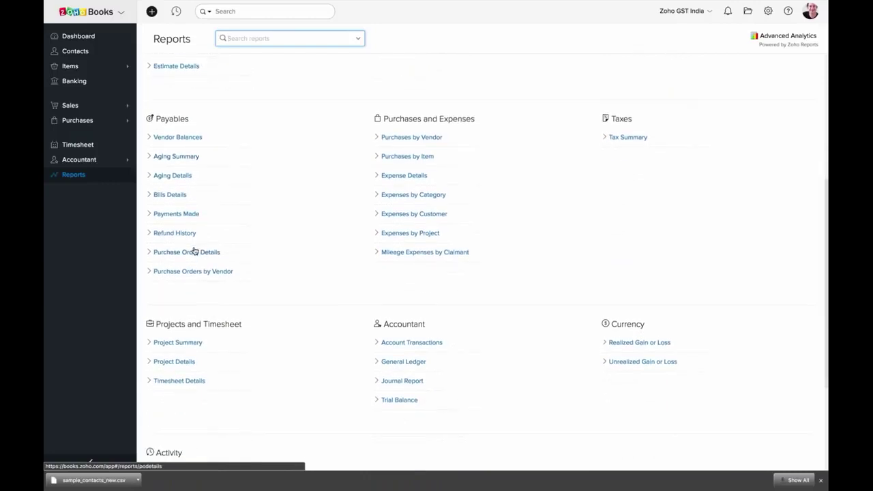
scroll(194, 251, "up", 15)
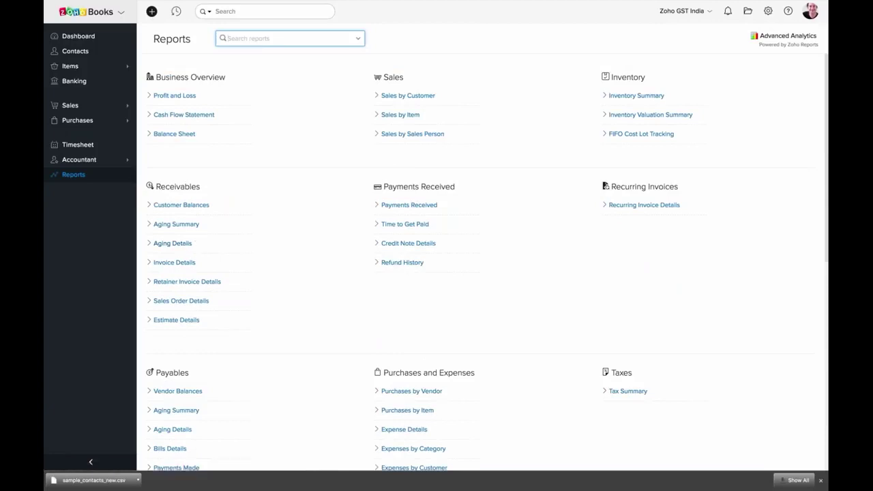
Switch to GST_Ready_features_in_Zoho_Books.pdf in Preview and show it full screen
mouse_move(345, 3)
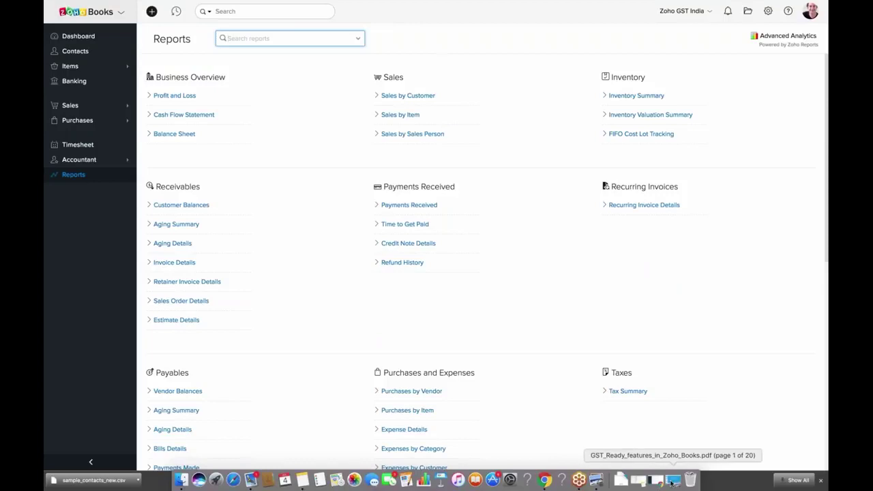
left_click(670, 481)
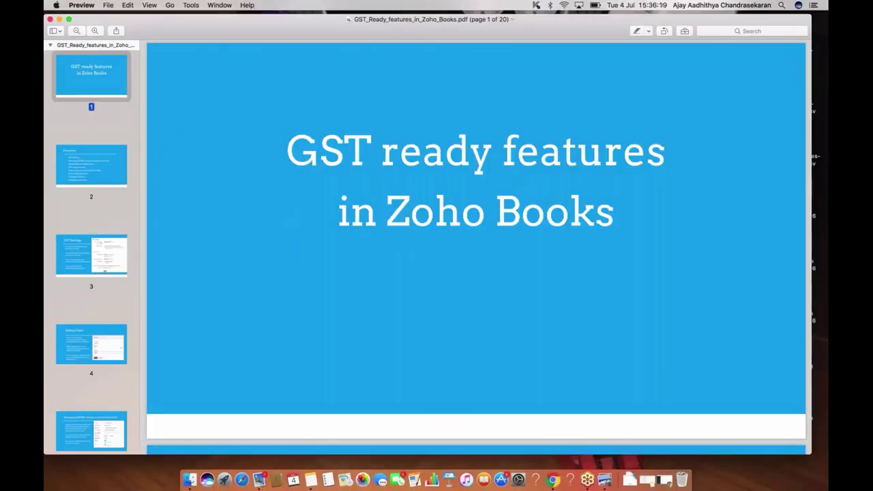
left_click(69, 19)
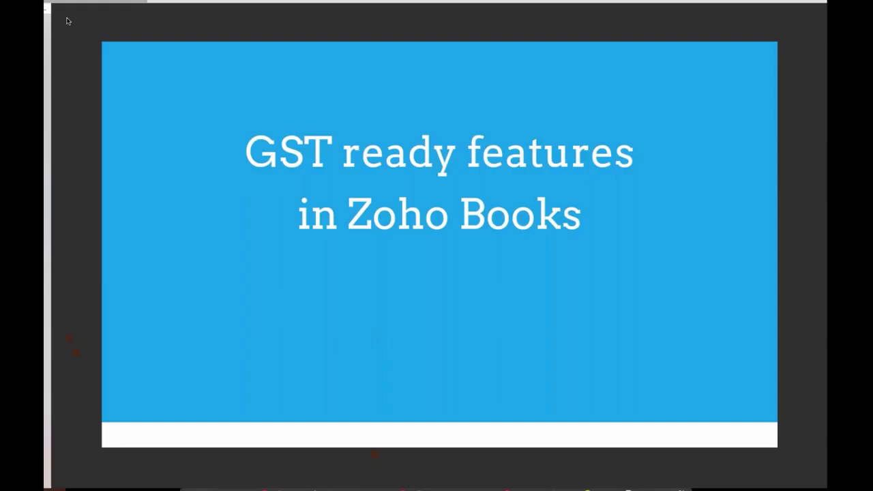
Advance the presentation through the Overview slide to the GST Settings slide
key("Down")
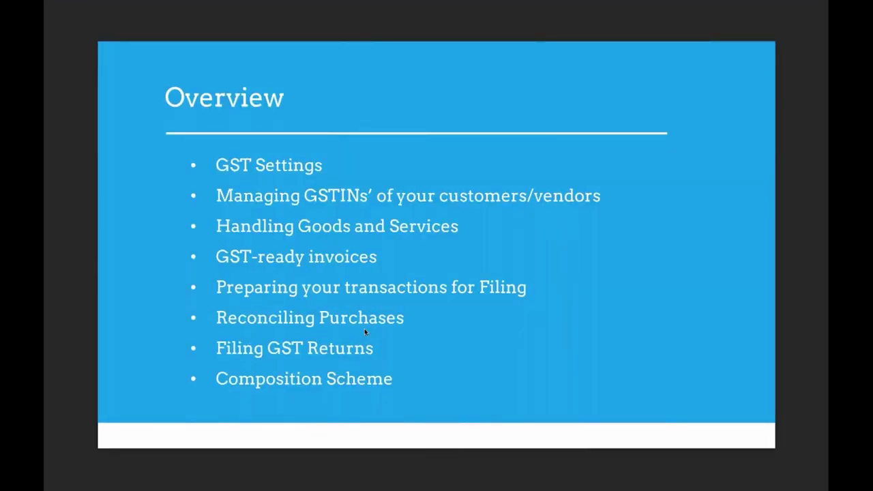
scroll(364, 328, "down", 1)
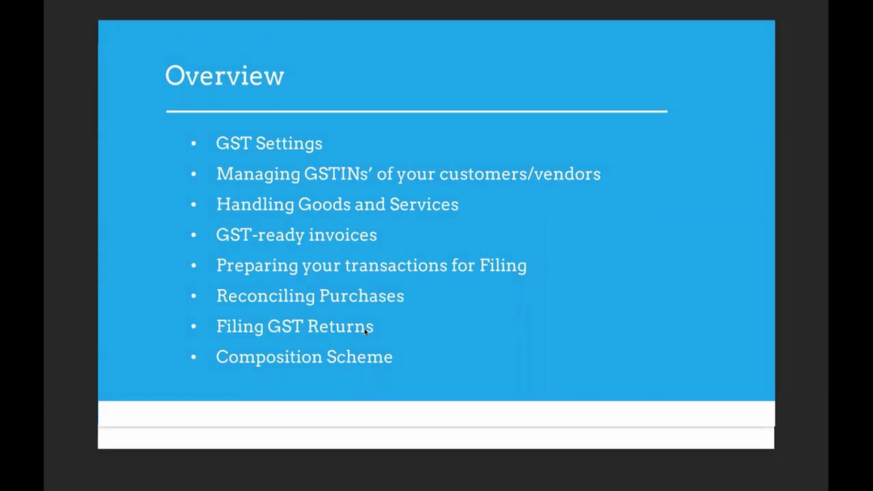
key("Down")
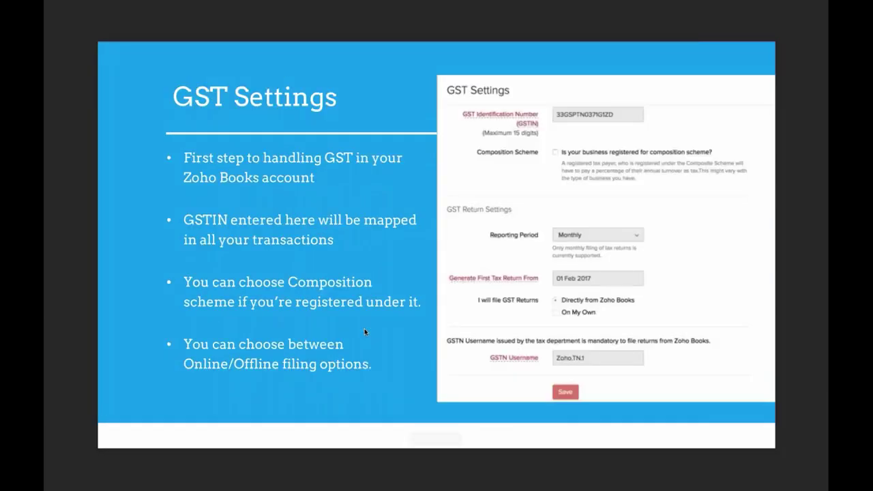